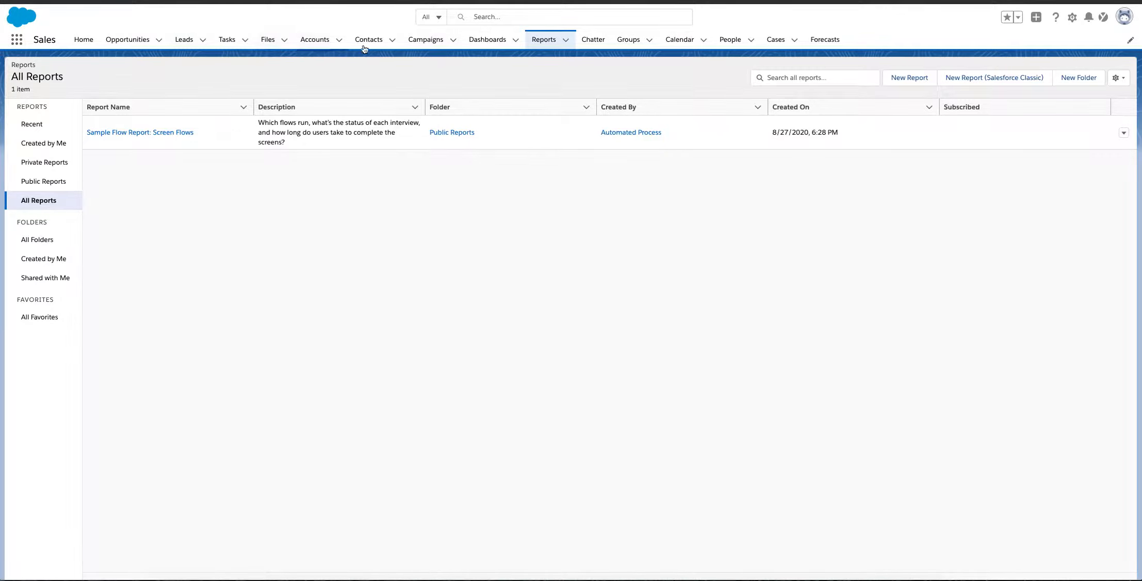
Create a new report using the Accounts report type from the Accounts & Contacts category.
left_click(551, 39)
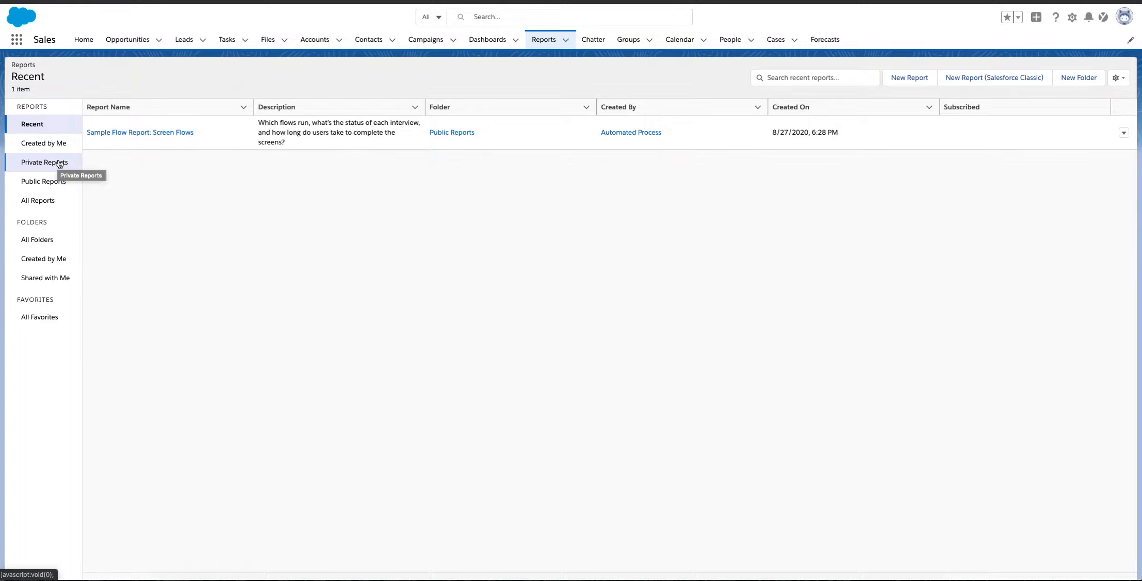
left_click(908, 79)
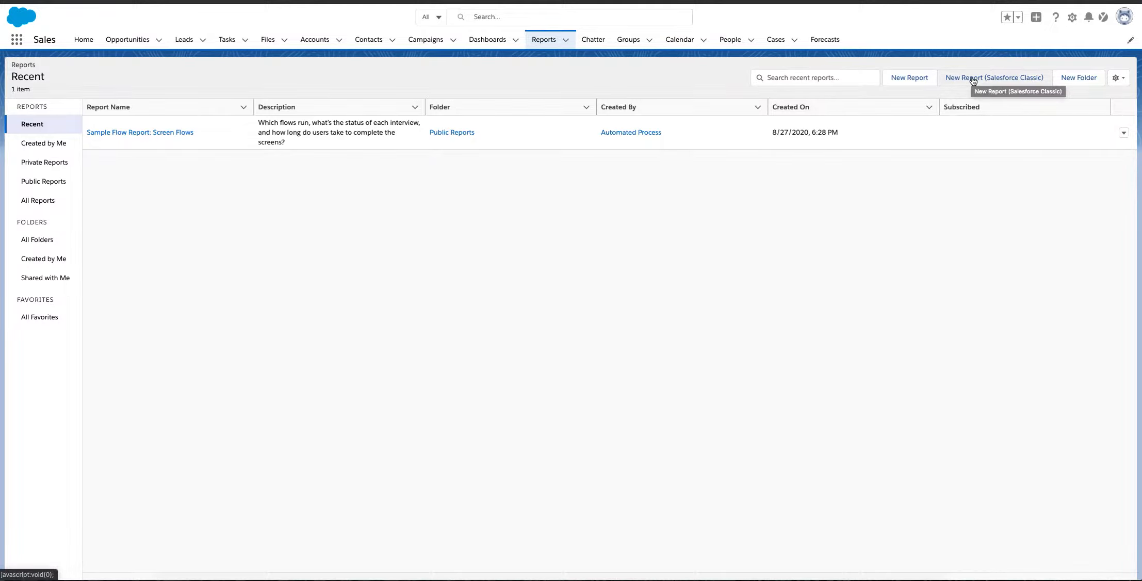
left_click(910, 78)
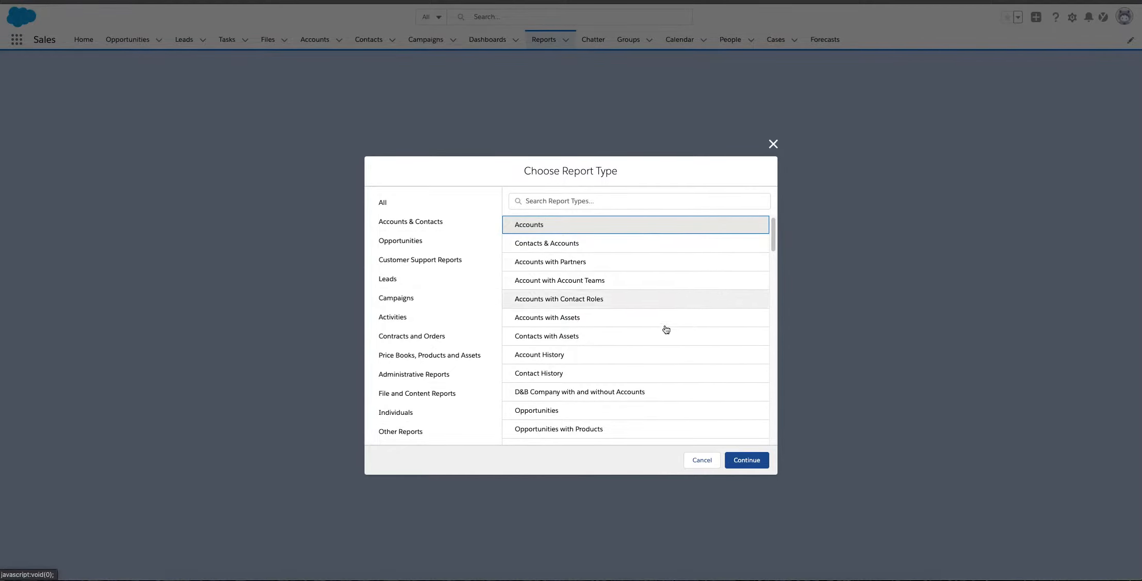
scroll(629, 368, "down", 3)
scroll(629, 368, "up", 3)
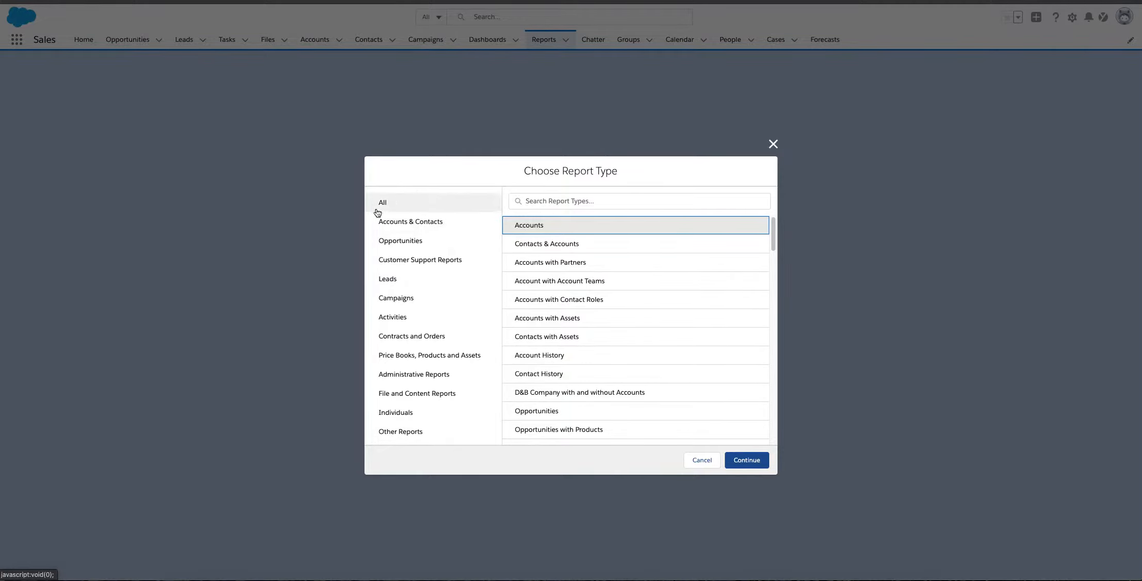
left_click(426, 241)
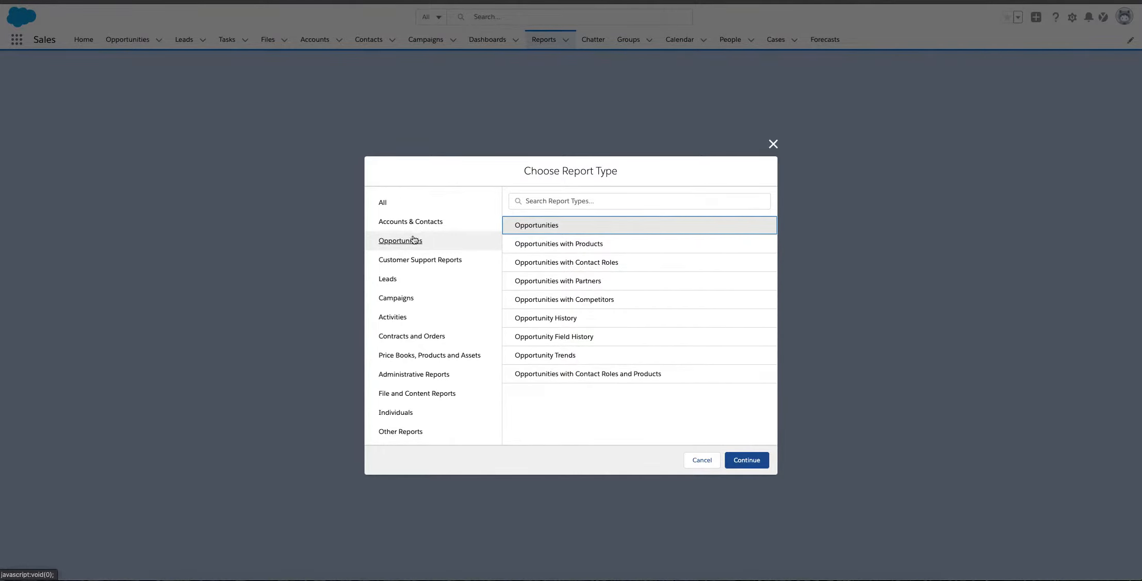
left_click(430, 225)
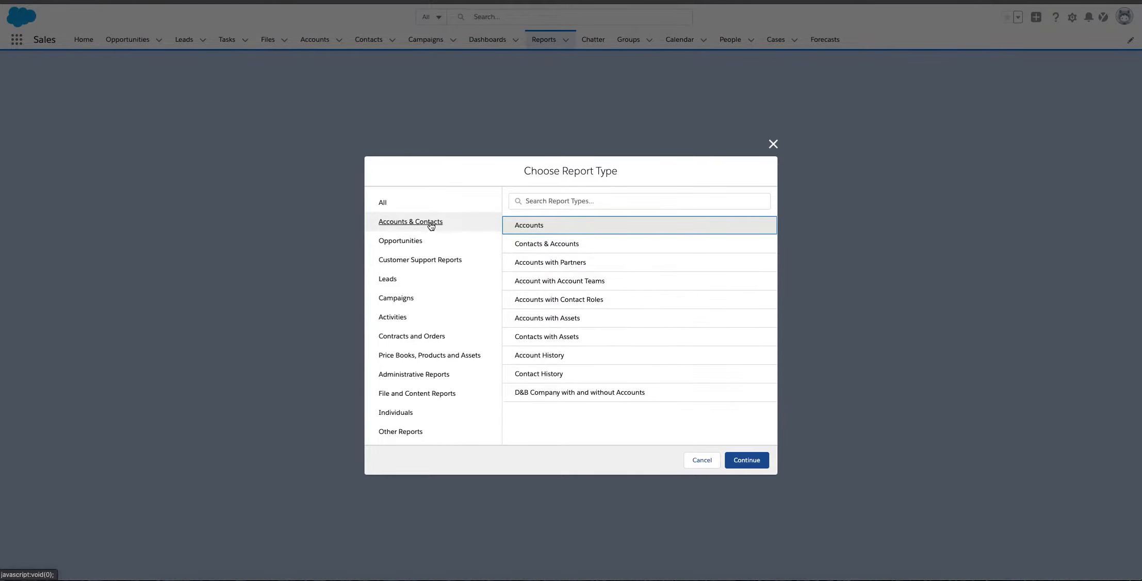
left_click(391, 204)
left_click(411, 223)
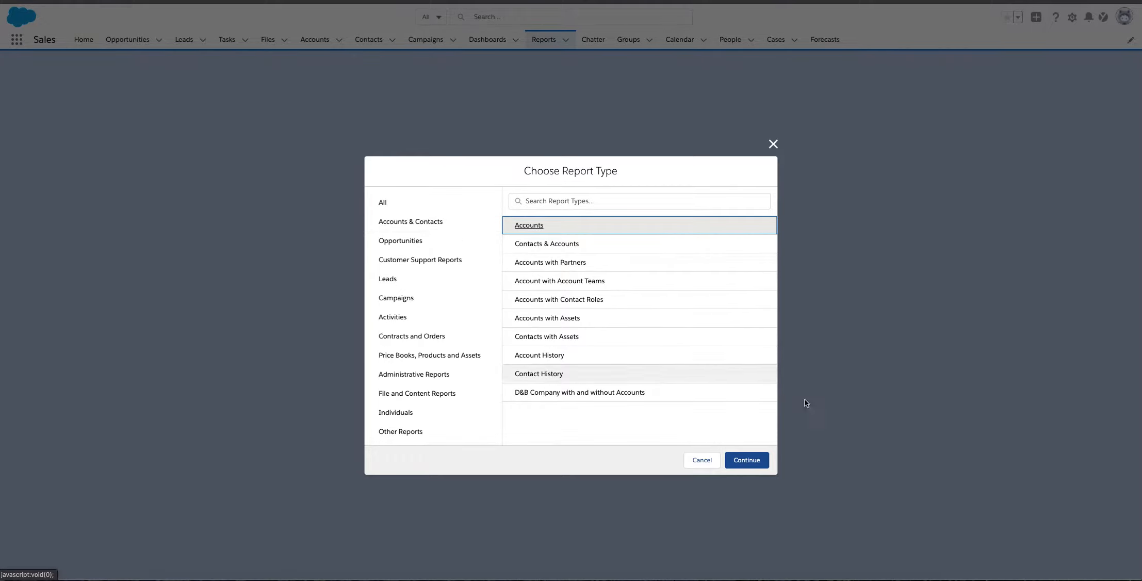
left_click(750, 459)
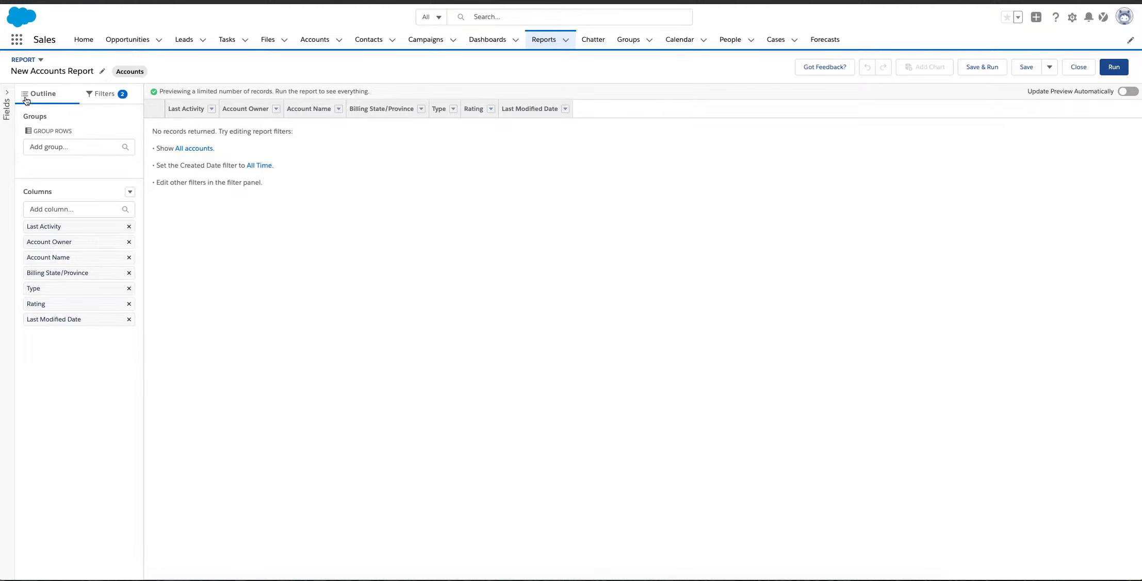
Set the report's Show Me filter to All accounts and apply it.
left_click(109, 96)
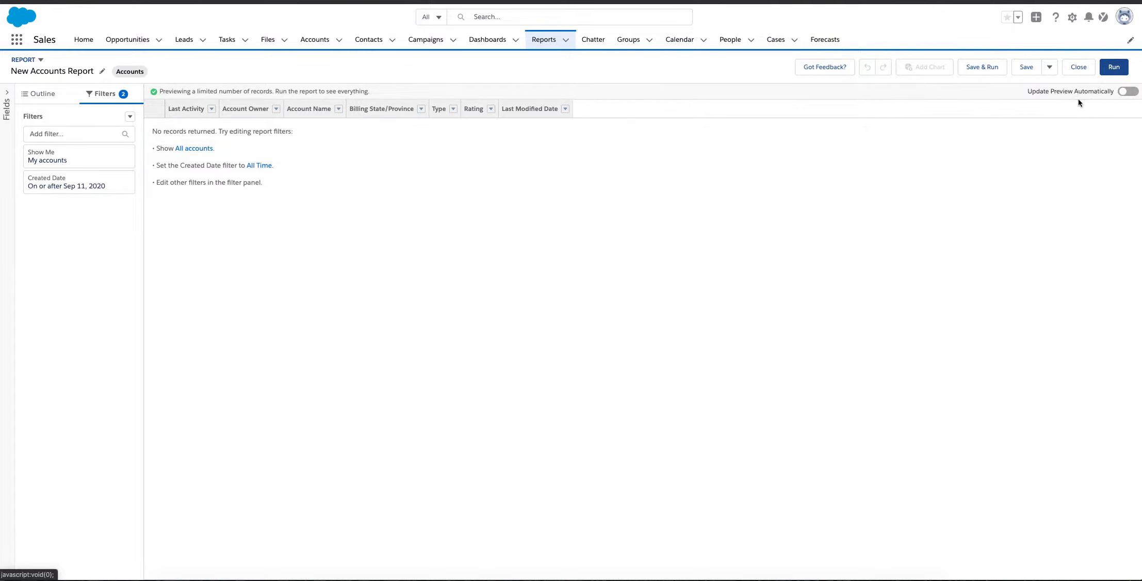
left_click(1125, 92)
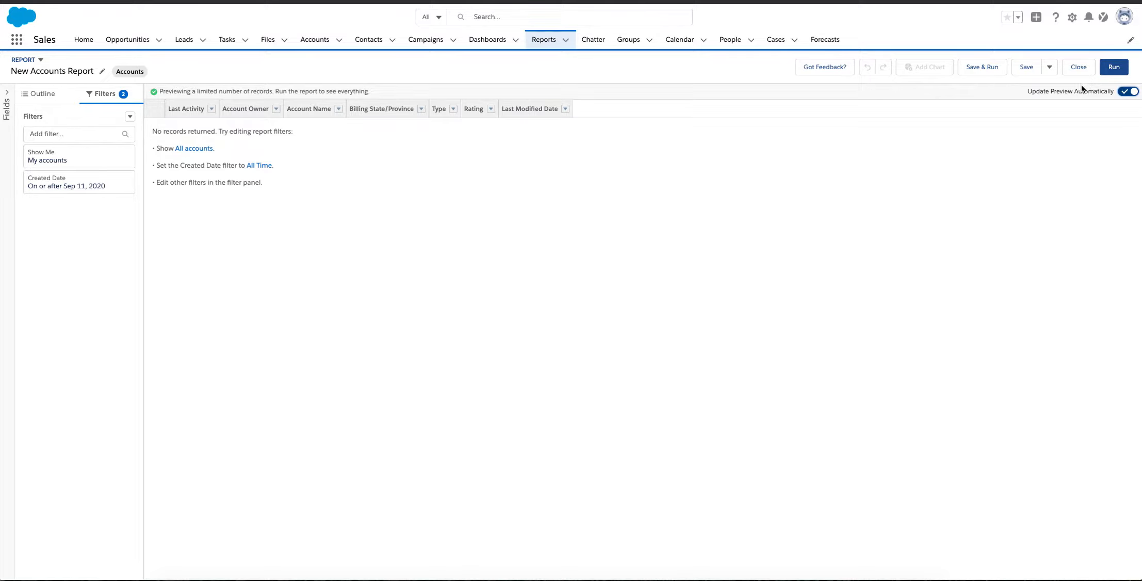
left_click(1128, 92)
left_click(72, 159)
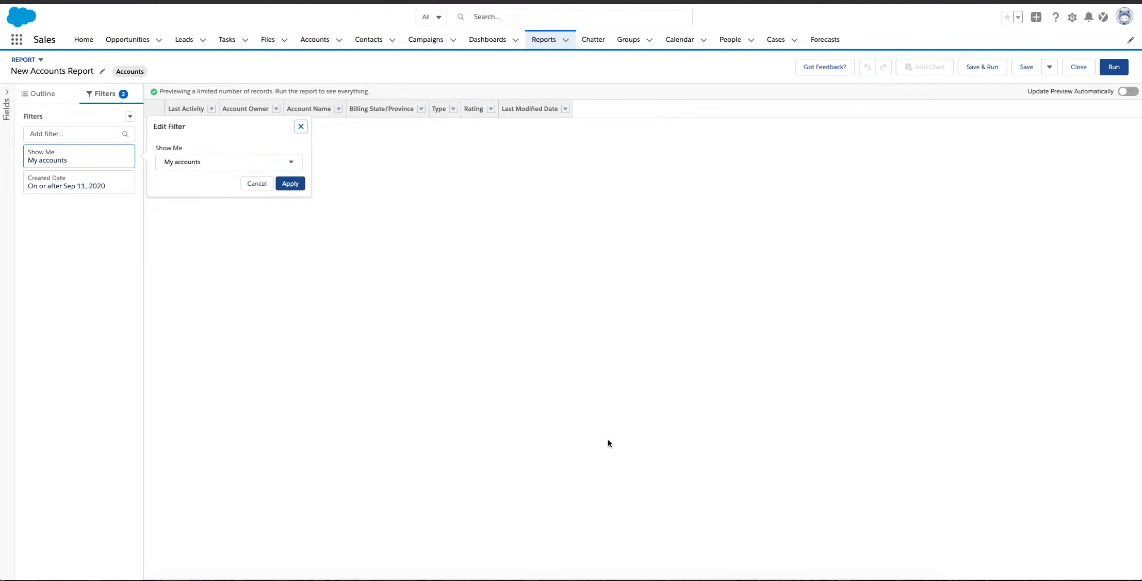
left_click(221, 163)
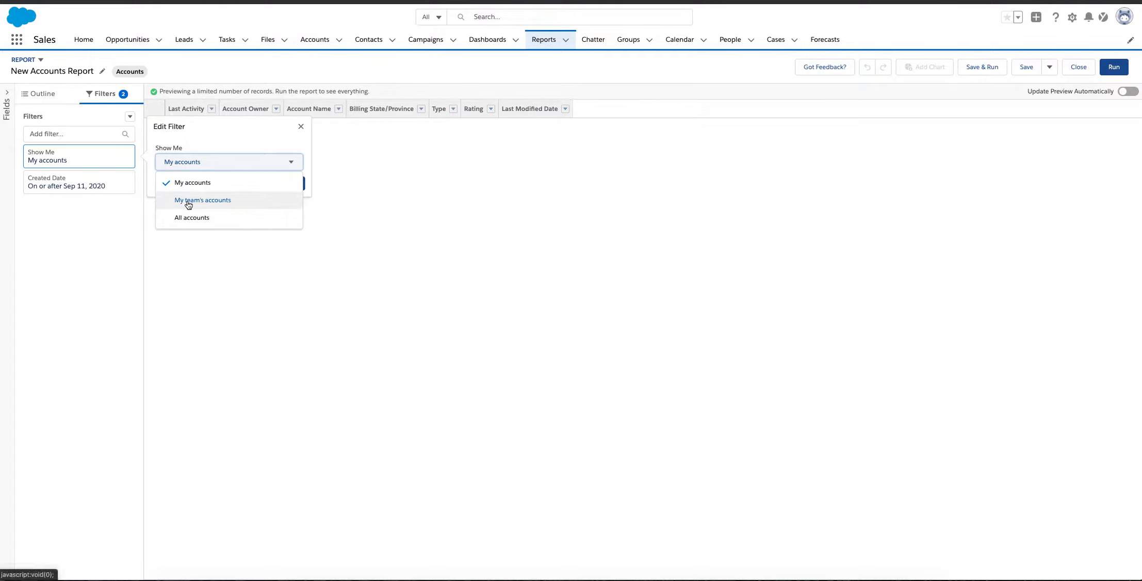
left_click(220, 224)
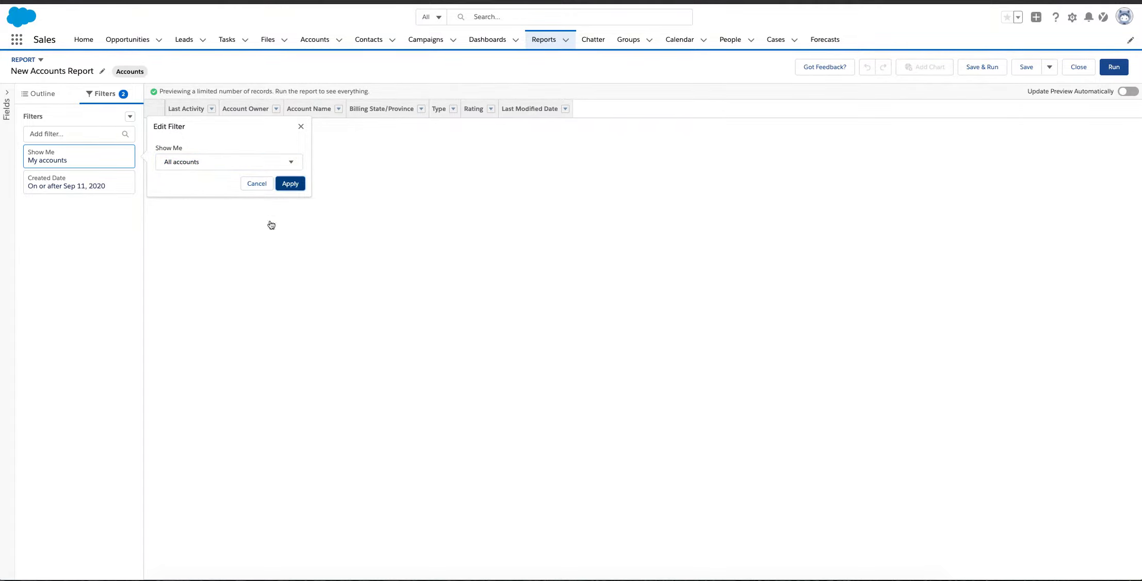
left_click(290, 183)
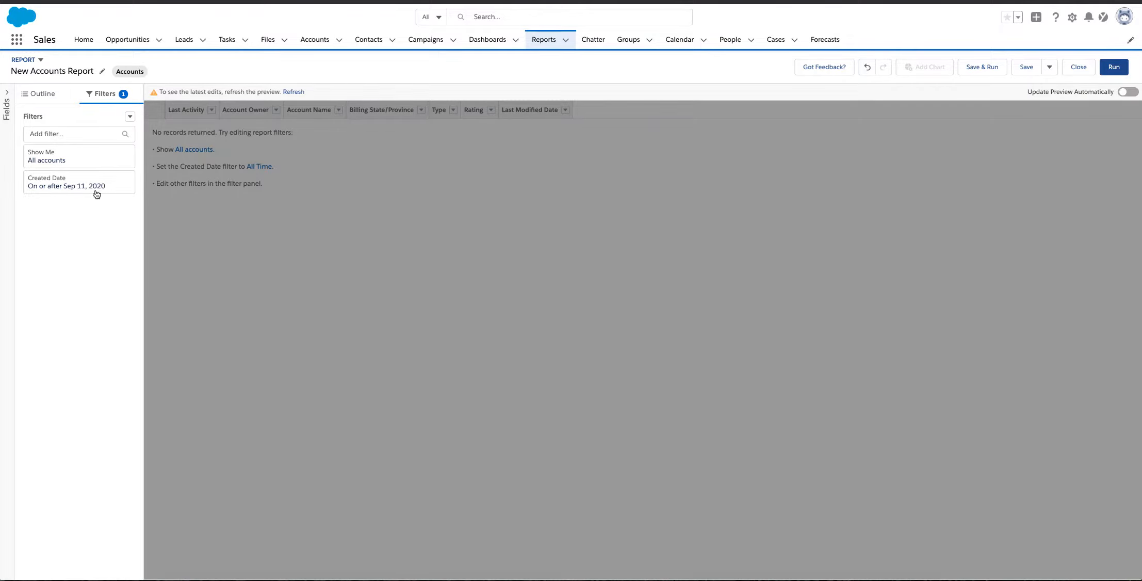
Set the range of the Created Date filter to All Time and apply it.
left_click(73, 186)
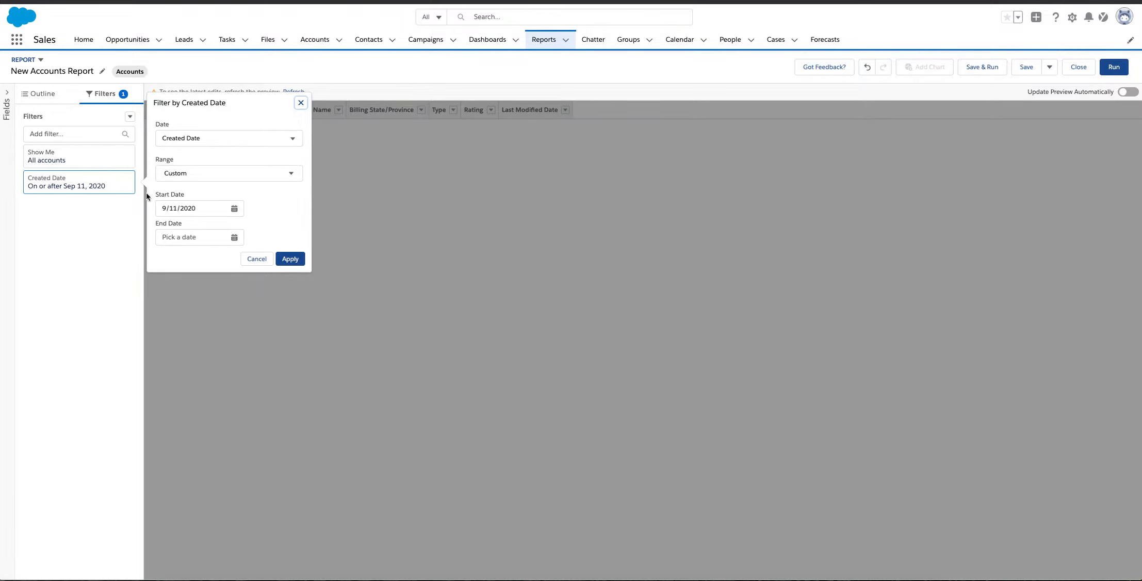
left_click(259, 177)
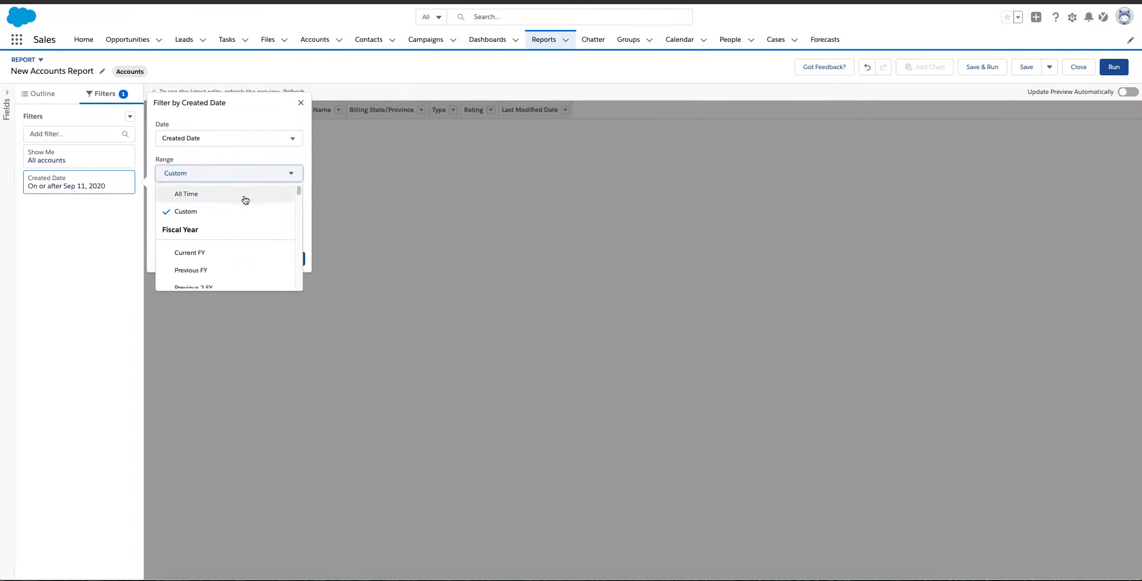
left_click(188, 195)
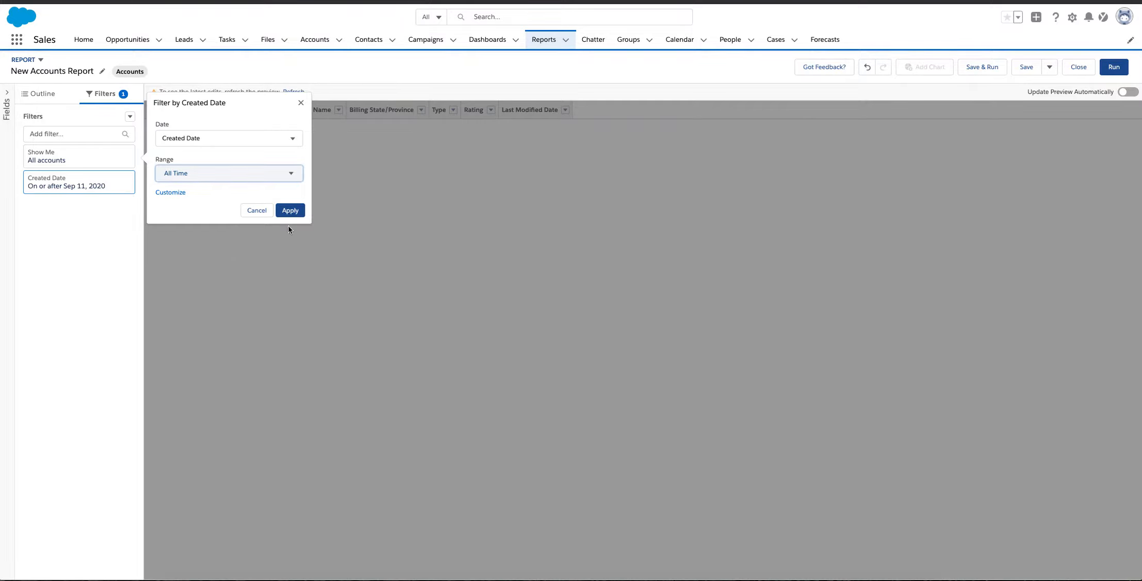
left_click(290, 211)
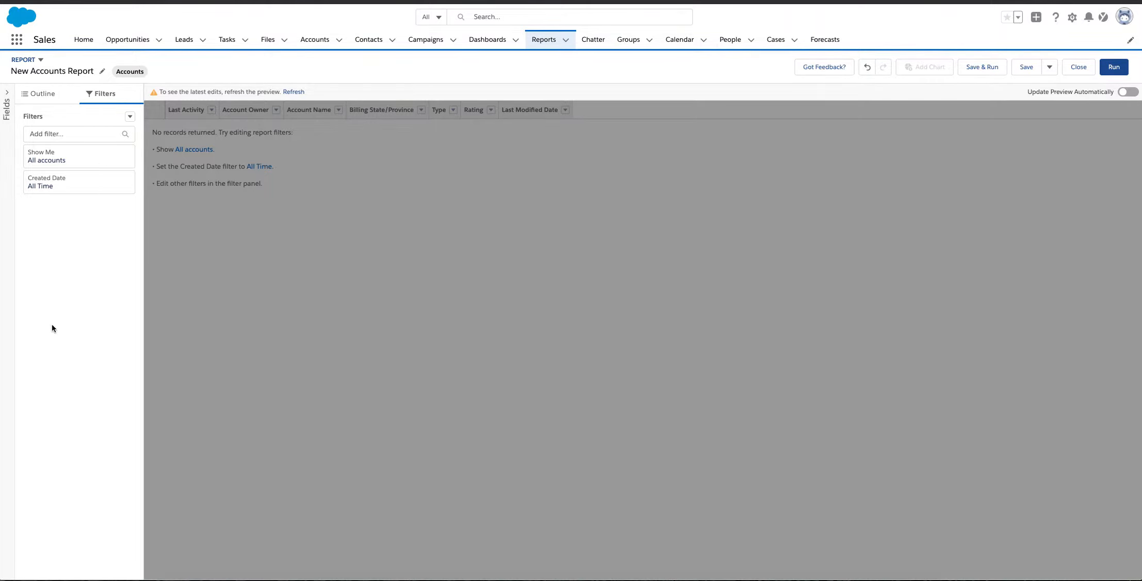
Turn on automatic preview updates and add the Annual Revenue column in the report outline.
left_click(47, 93)
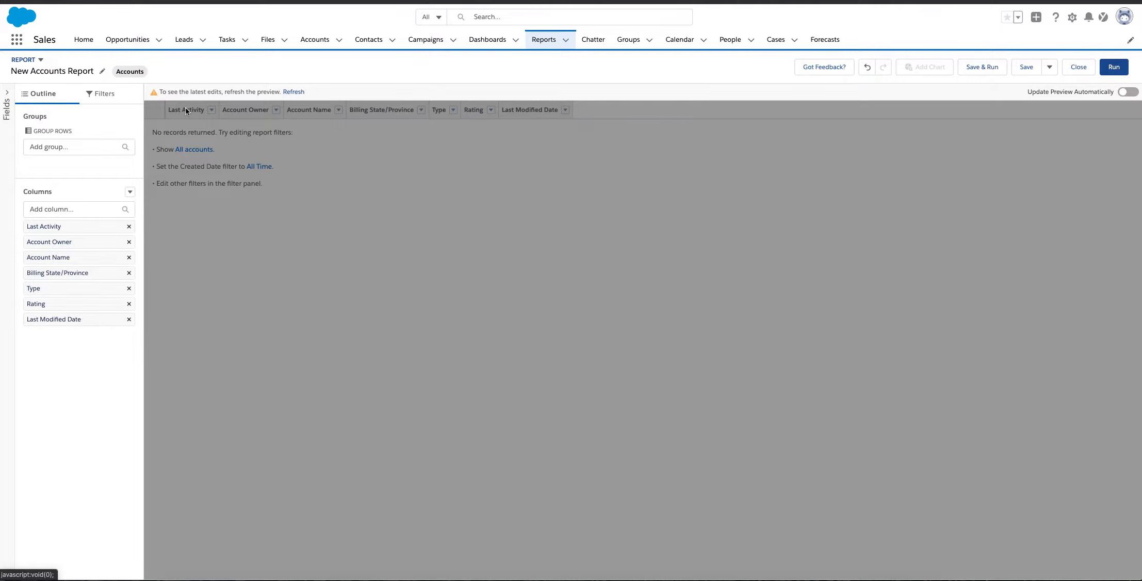
left_click(1128, 91)
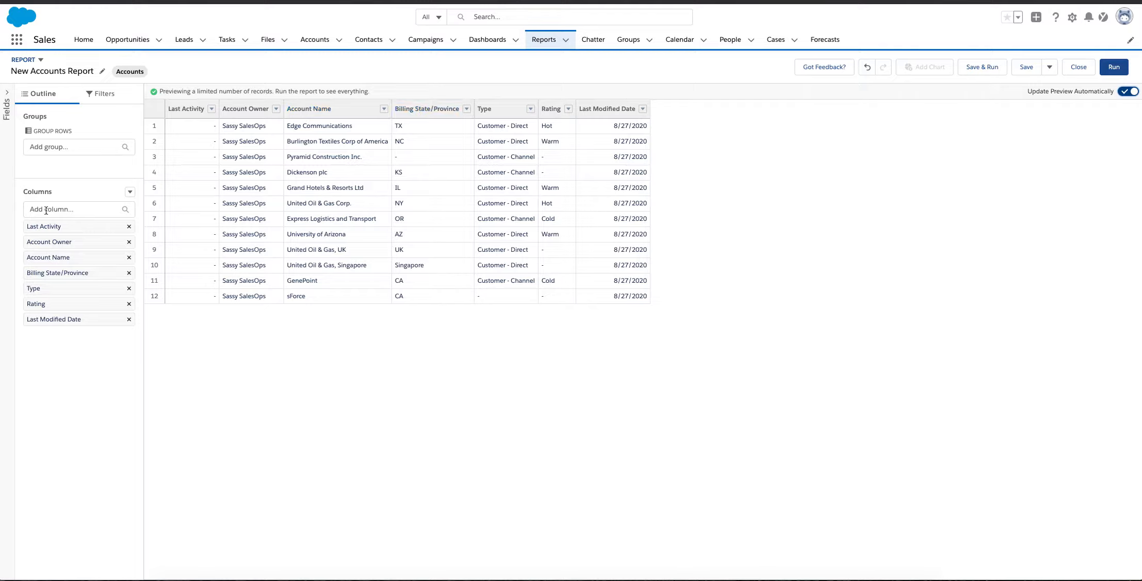
left_click(68, 209)
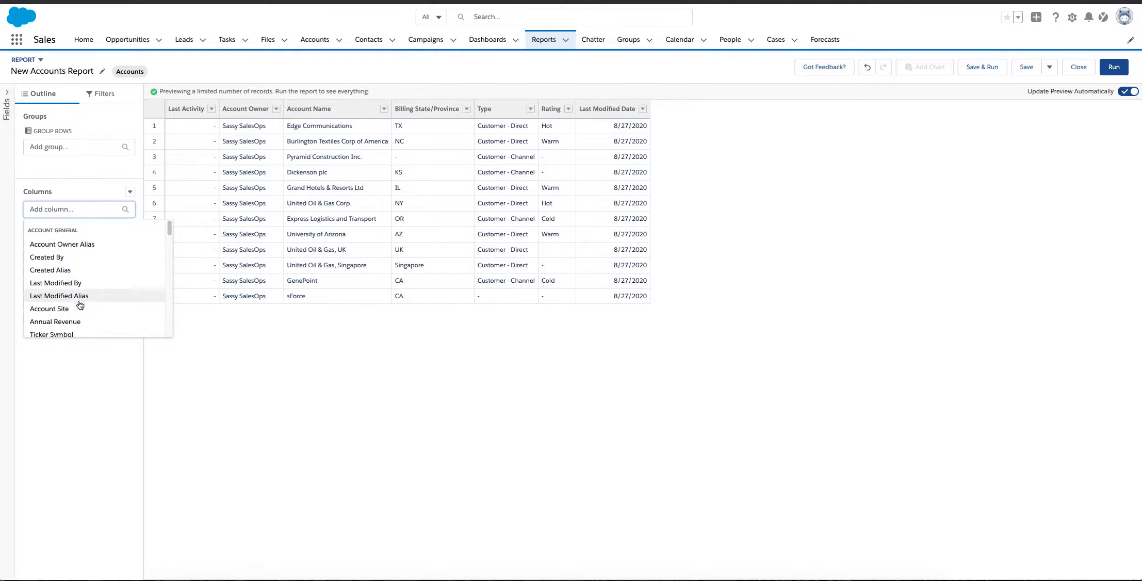
left_click(80, 322)
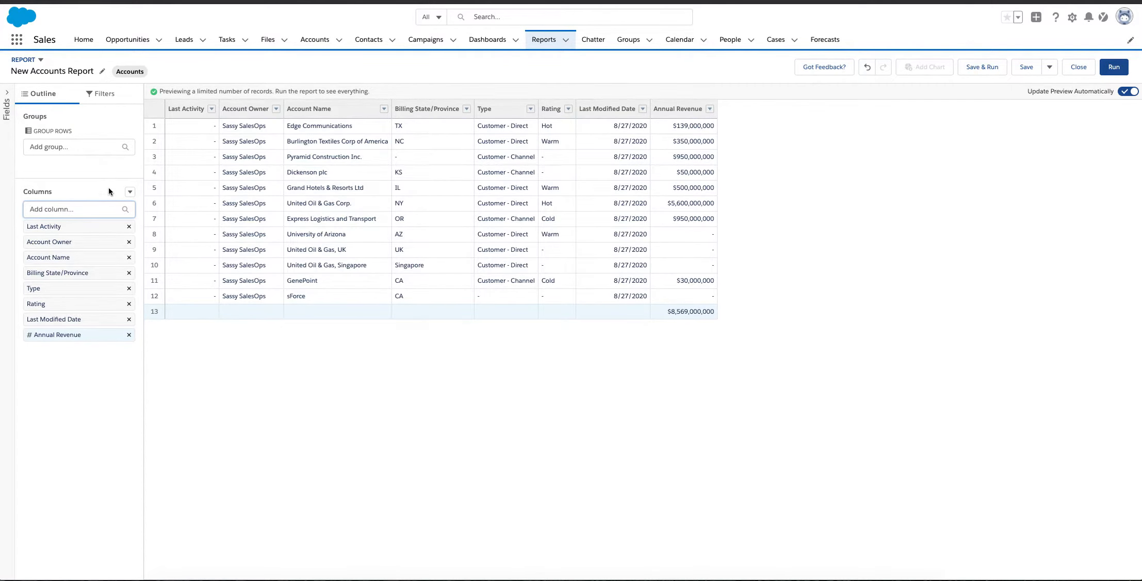
Add the Account ID field as a column of the report.
left_click(101, 211)
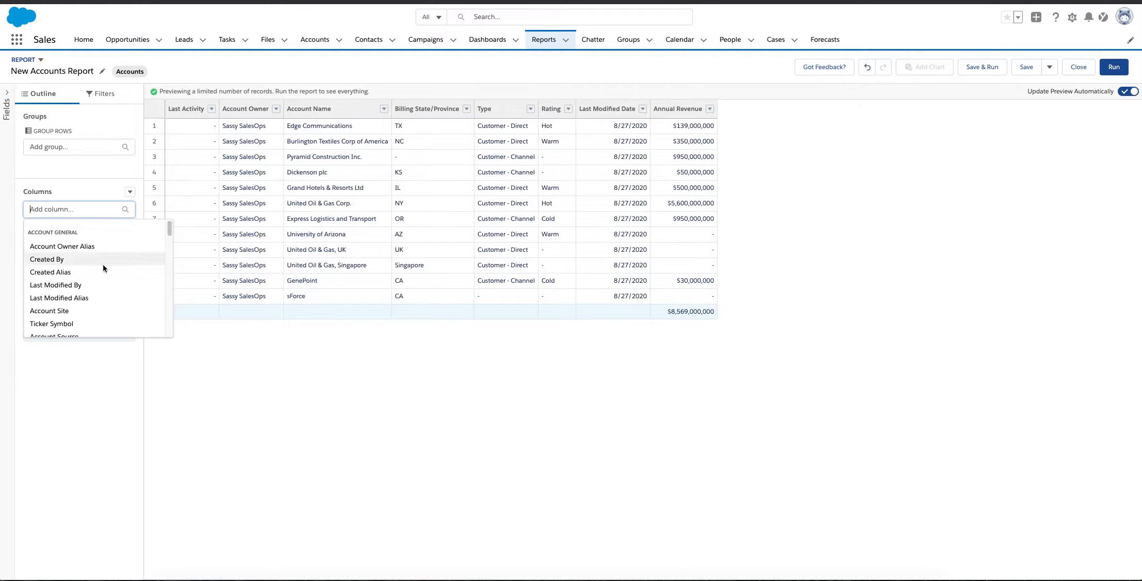
scroll(104, 274, "down", 5)
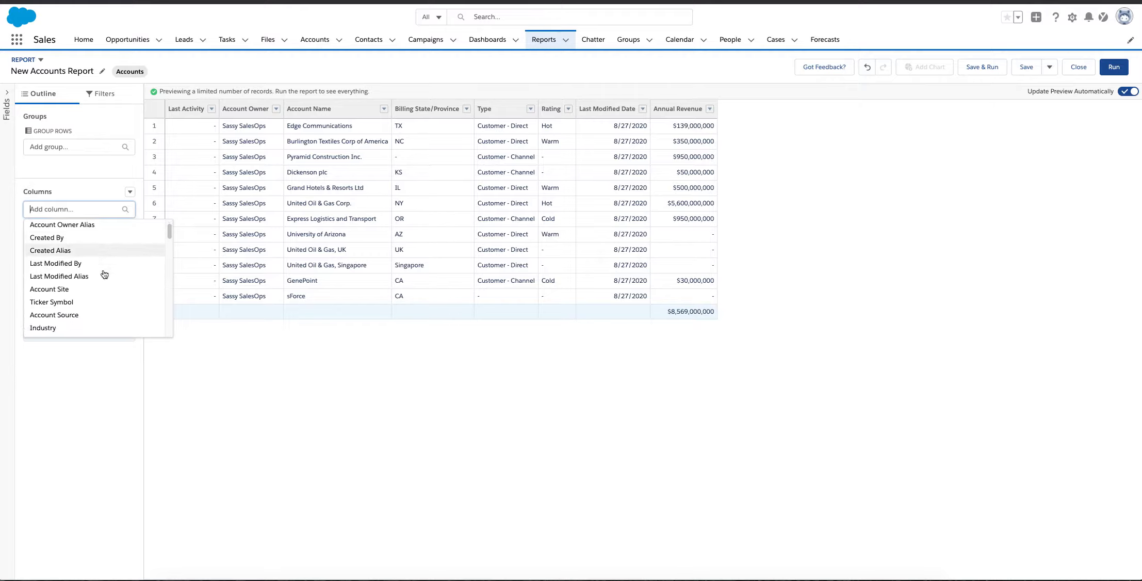
scroll(104, 273, "down", 4)
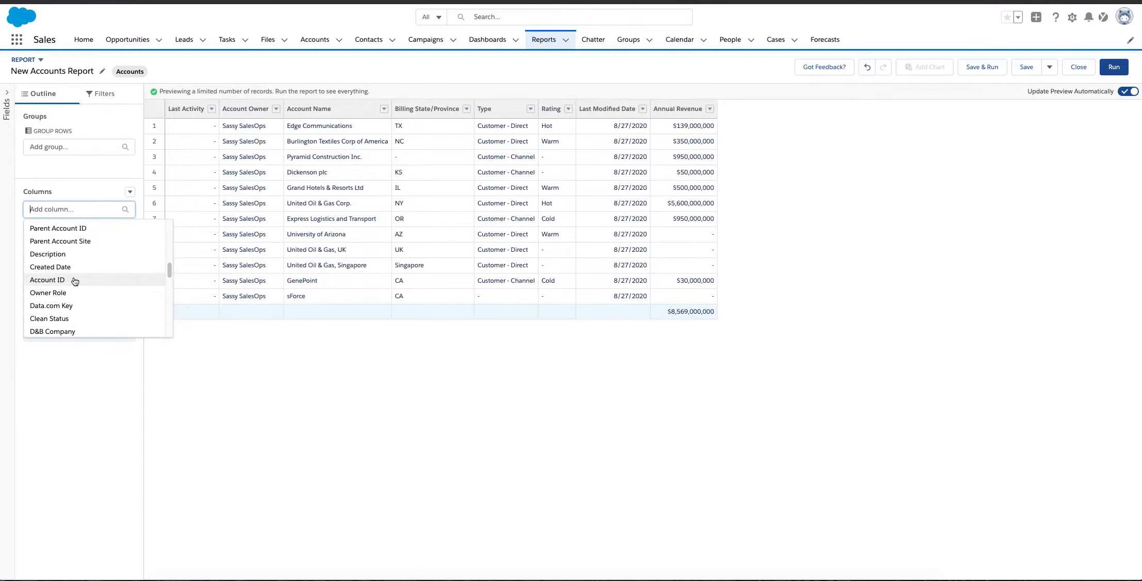
left_click(74, 281)
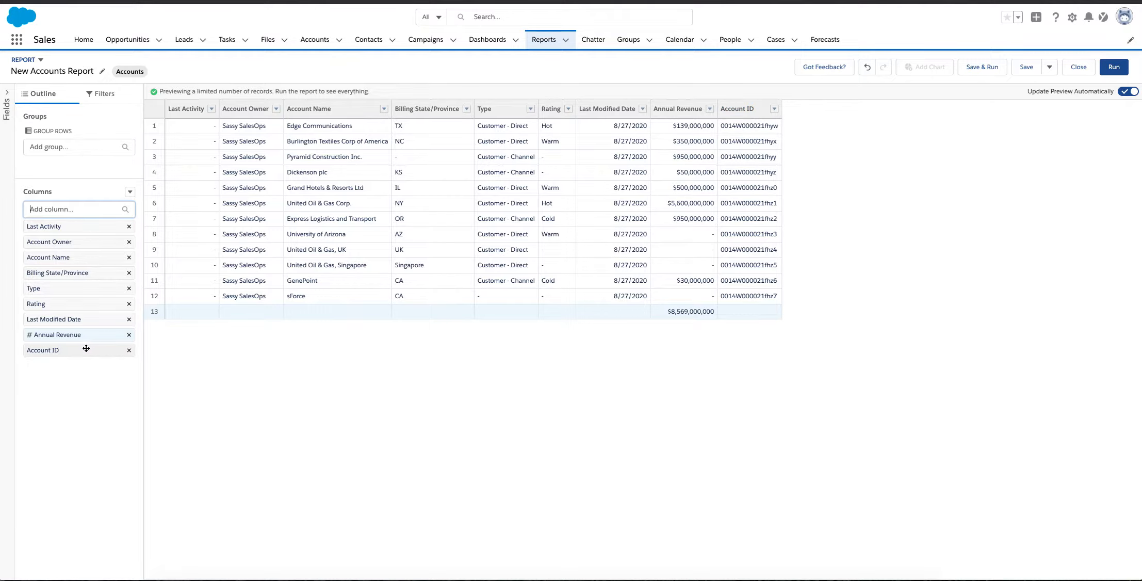
Examine the full list of fields available for the accounts report, including the general and address fields, and close it.
left_click(8, 97)
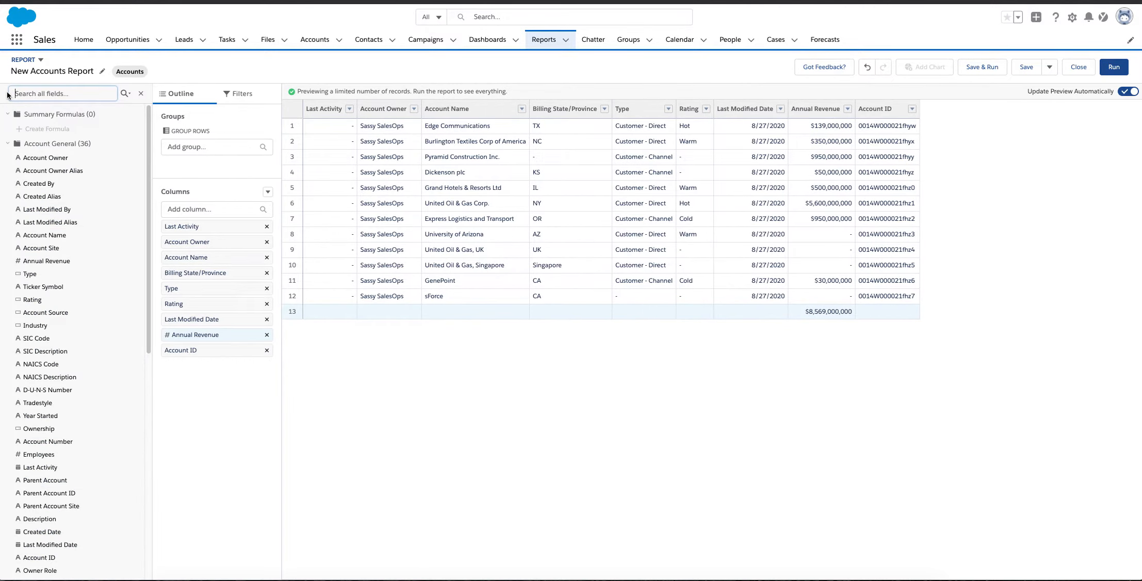
left_click(180, 210)
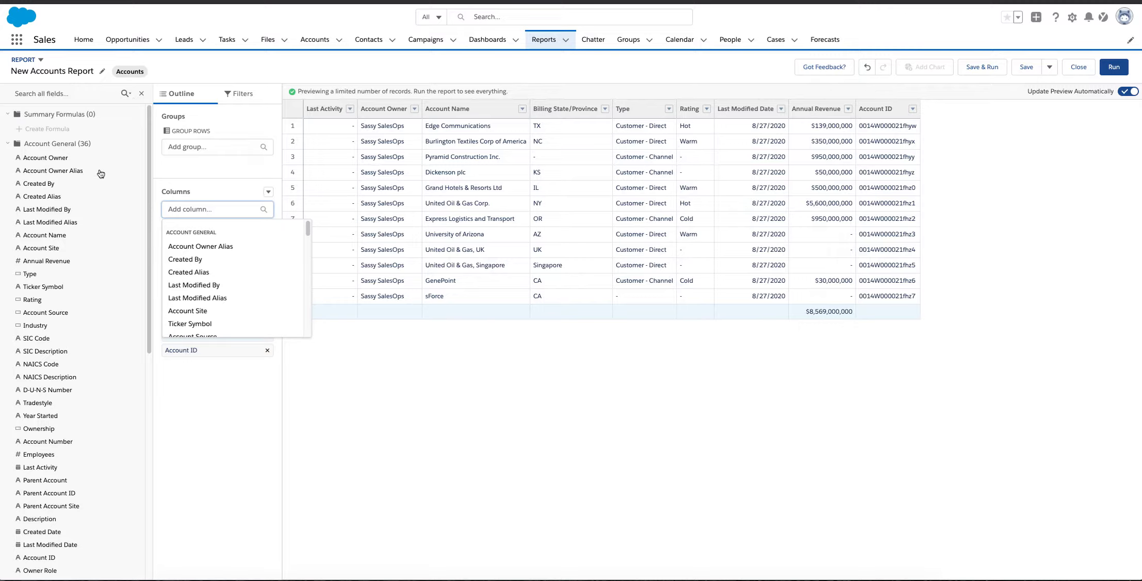
scroll(92, 210, "down", 1)
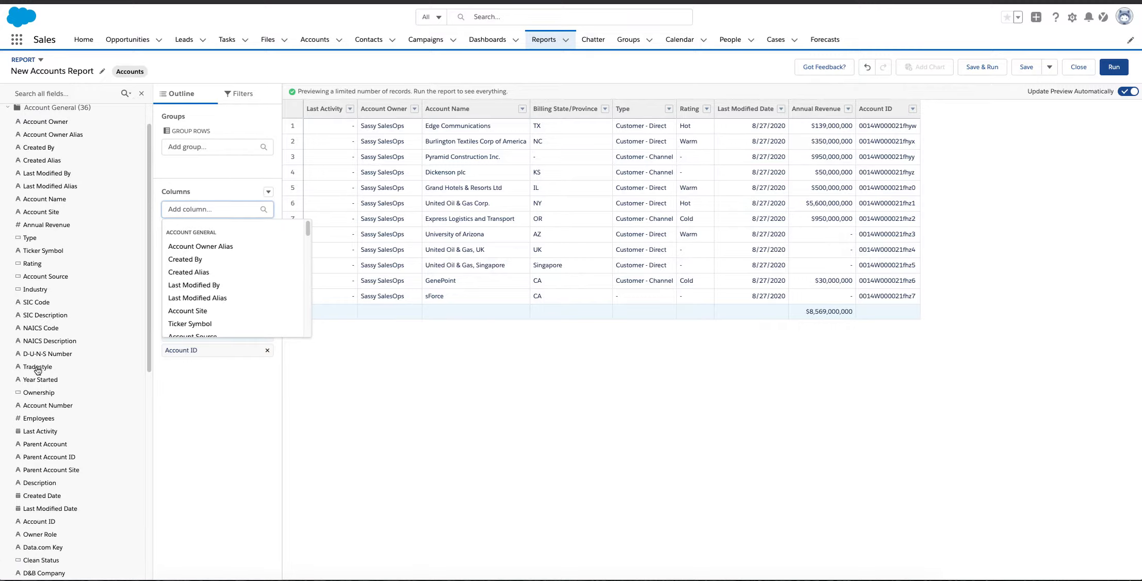
left_click(36, 367)
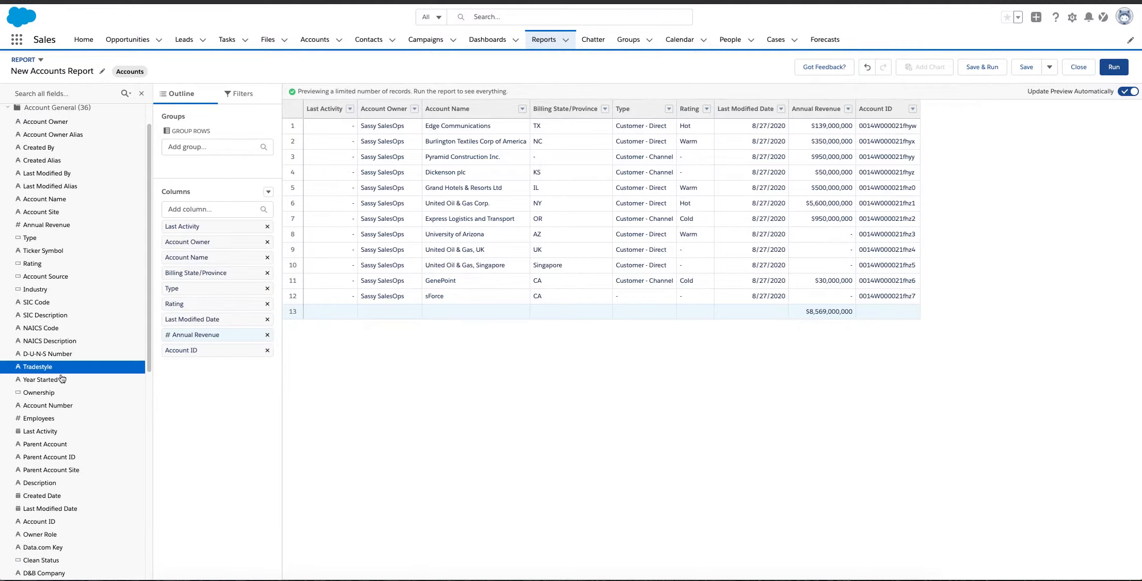
left_click_drag(61, 370, 193, 227)
left_click(190, 209)
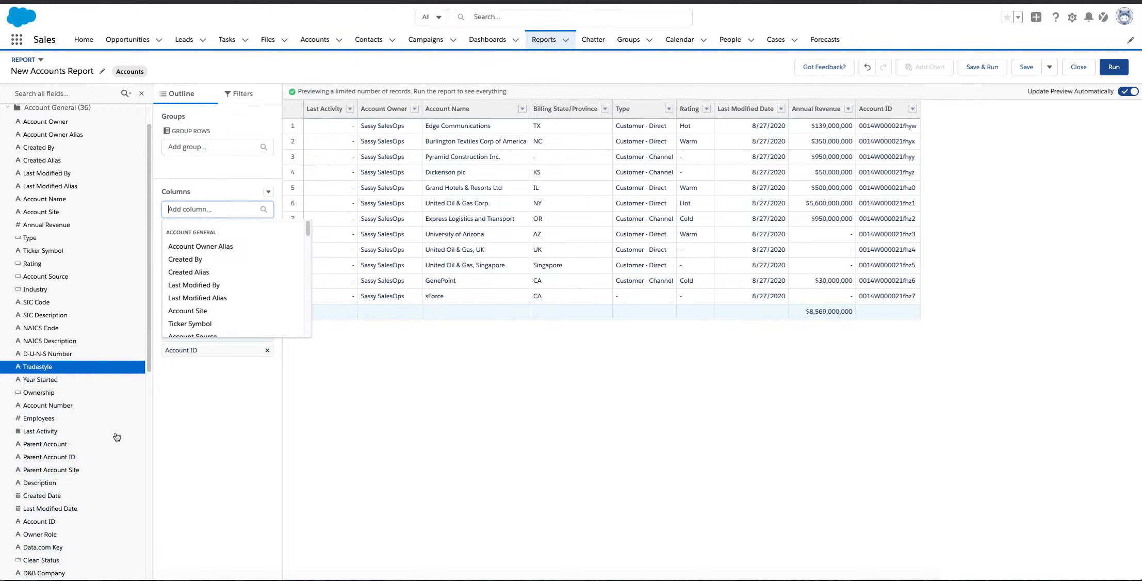
left_click(40, 431)
scroll(39, 229, "down", 9)
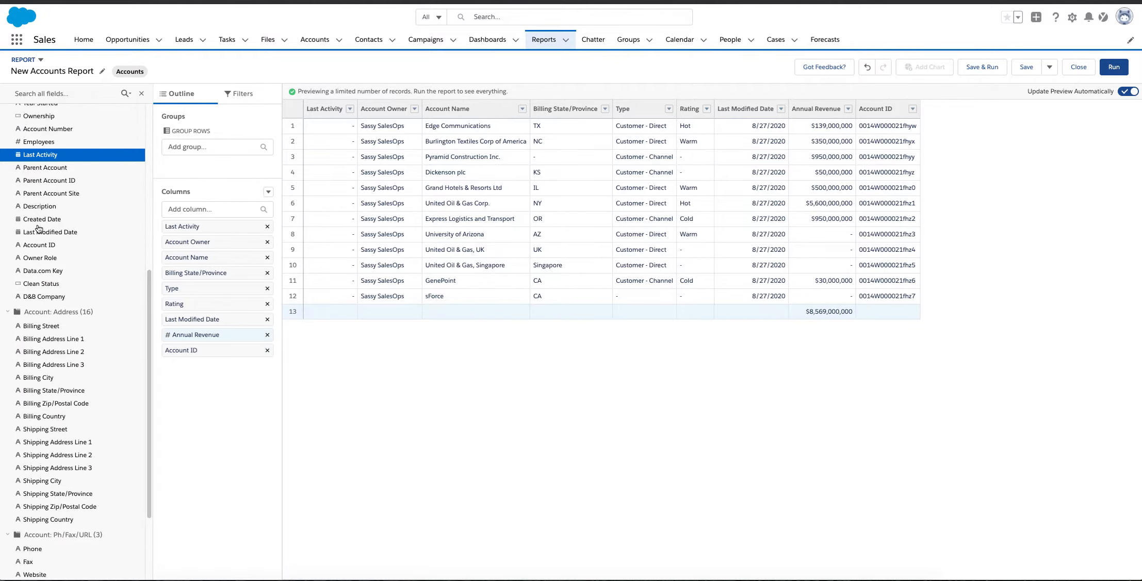
scroll(47, 248, "up", 7)
scroll(47, 254, "up", 3)
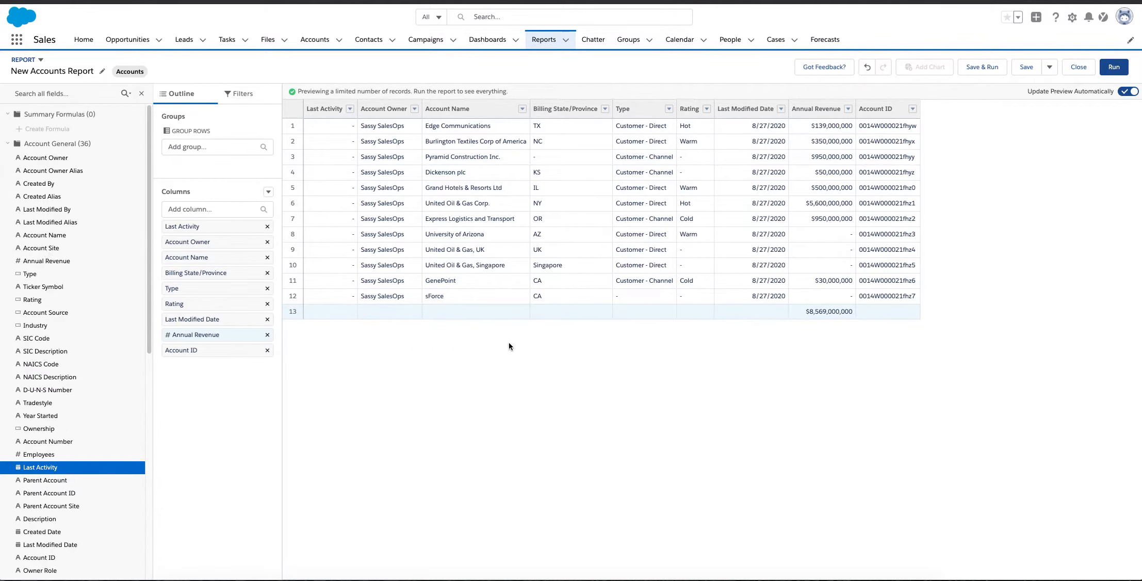
left_click(141, 94)
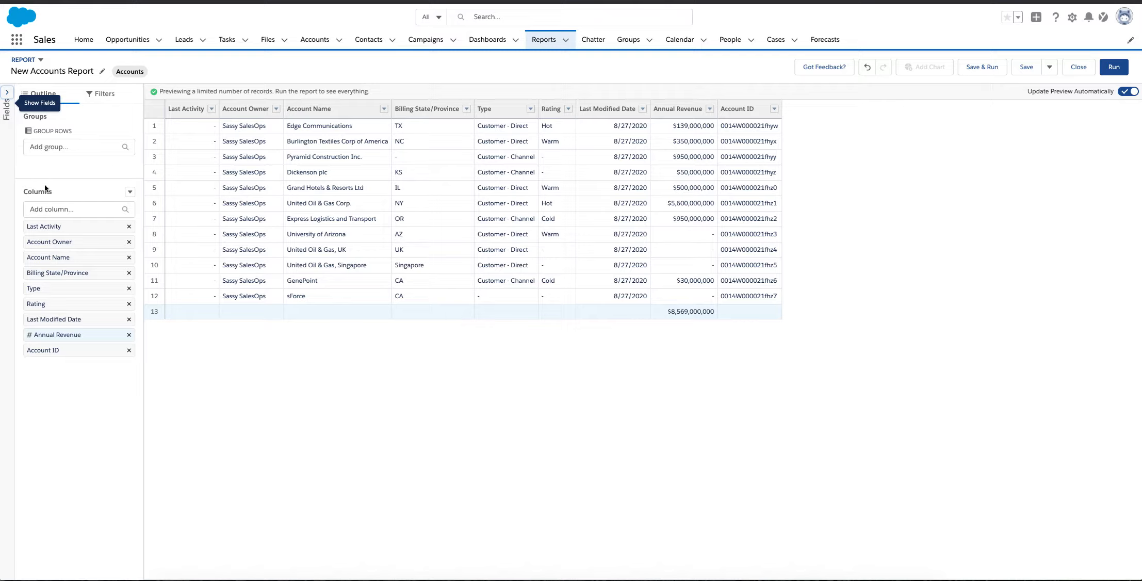
Group the report's rows by Billing State/Province.
left_click(83, 149)
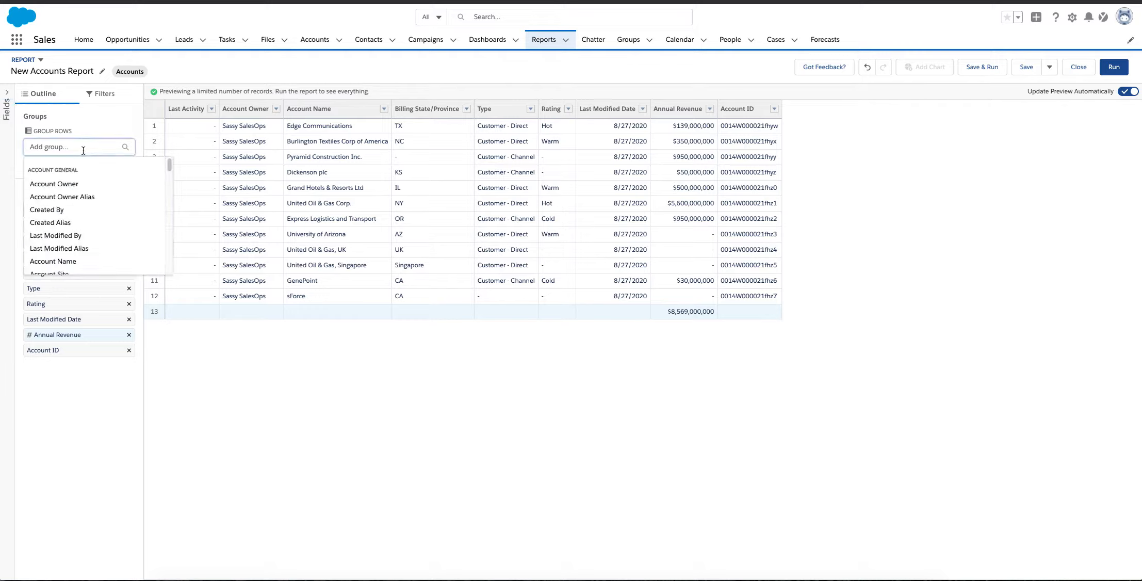
type("stat")
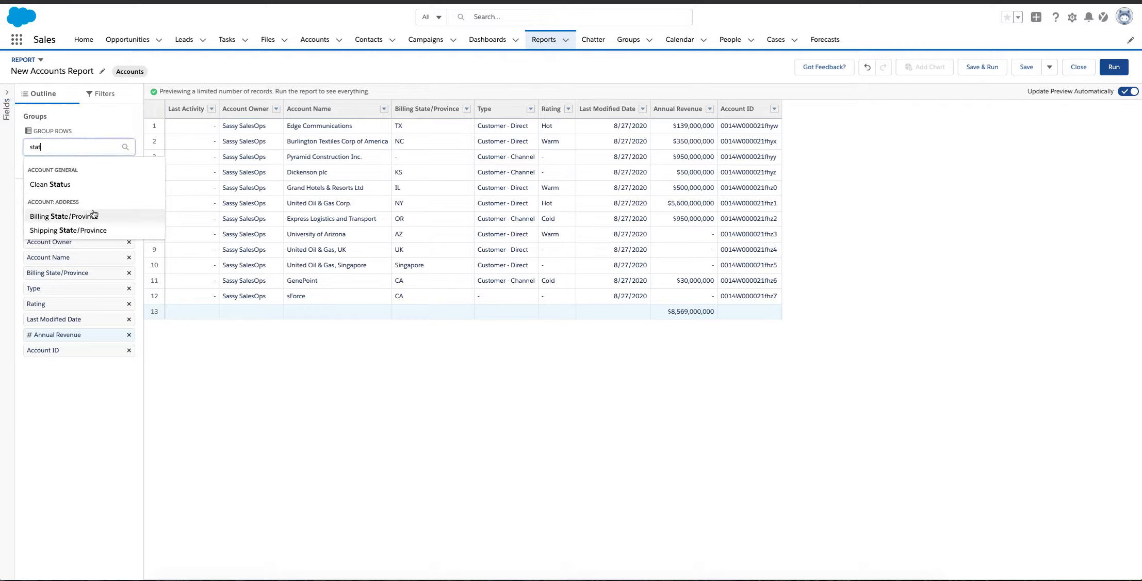
left_click(75, 219)
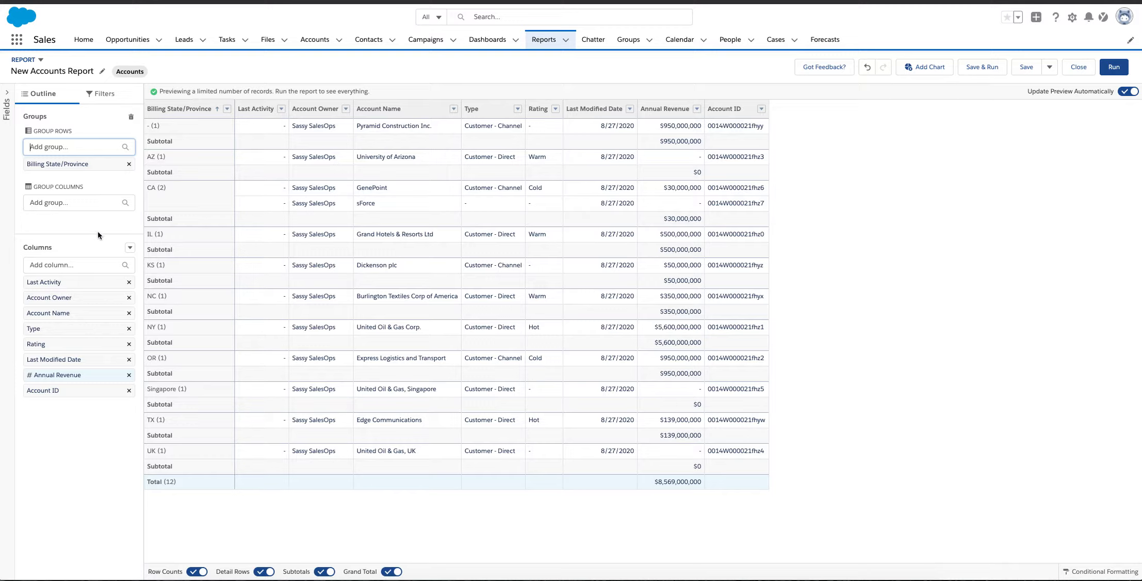
Group the report's columns by the account Type field.
left_click(60, 205)
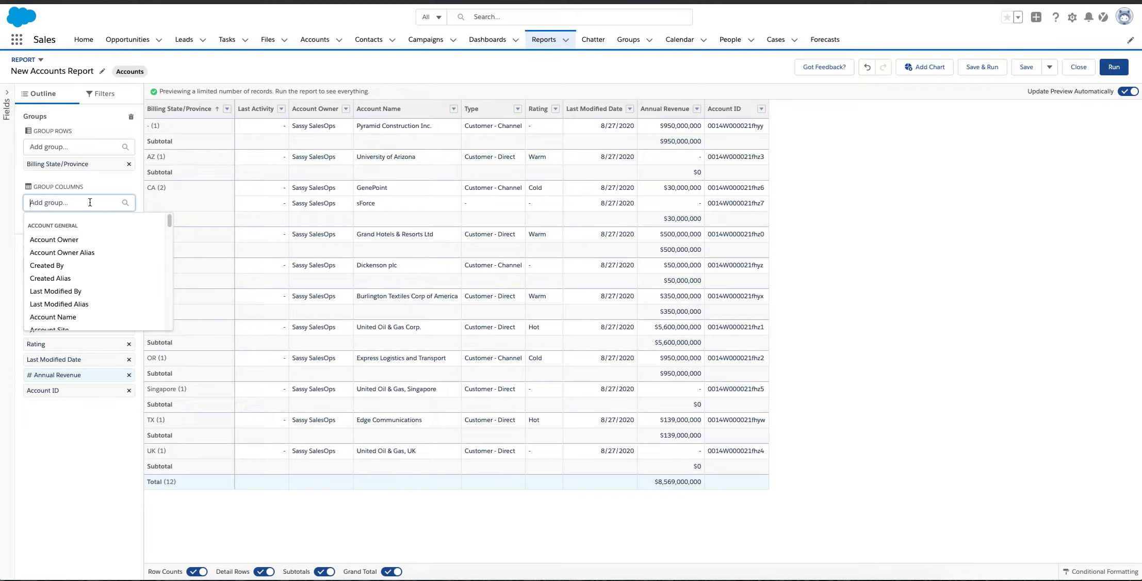
type("ty")
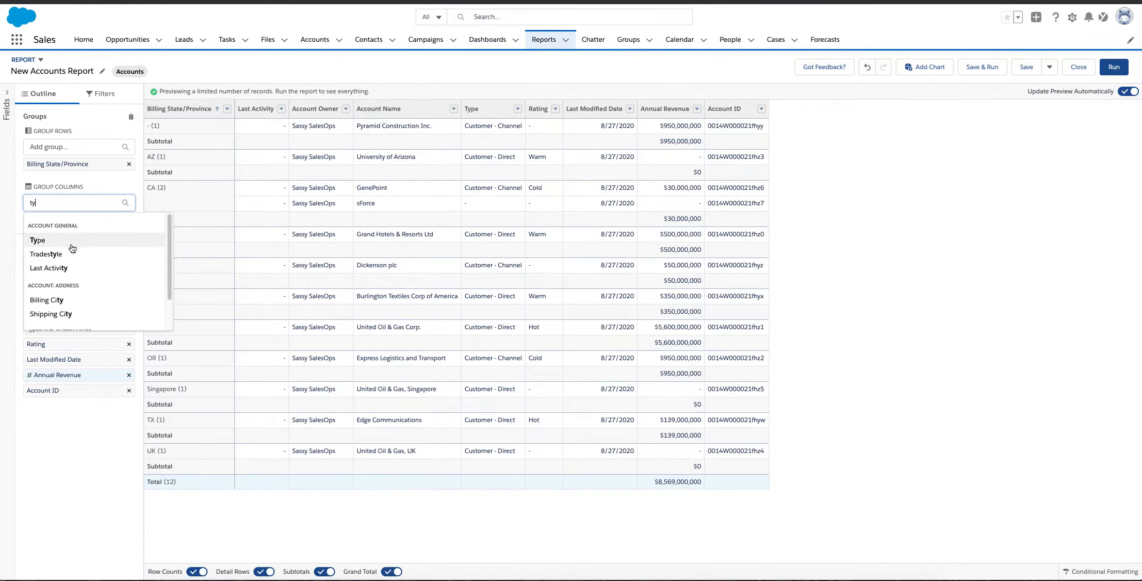
left_click(37, 240)
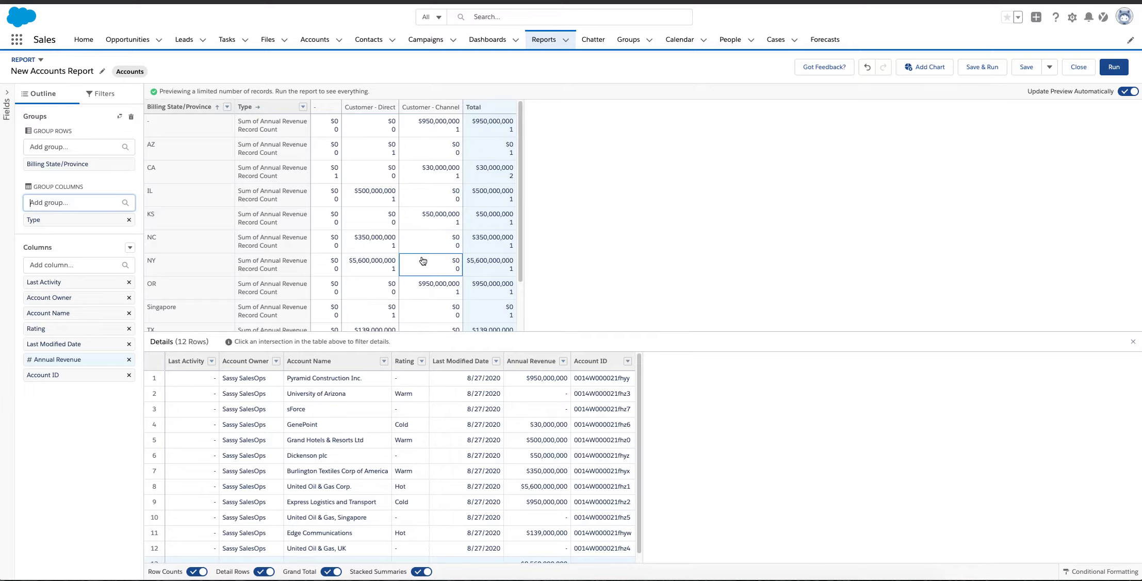
Turn off the Sum summary of the Annual Revenue column in the report preview.
scroll(423, 261, "down", 3)
scroll(426, 257, "up", 3)
left_click(563, 364)
mouse_move(630, 412)
left_click(676, 413)
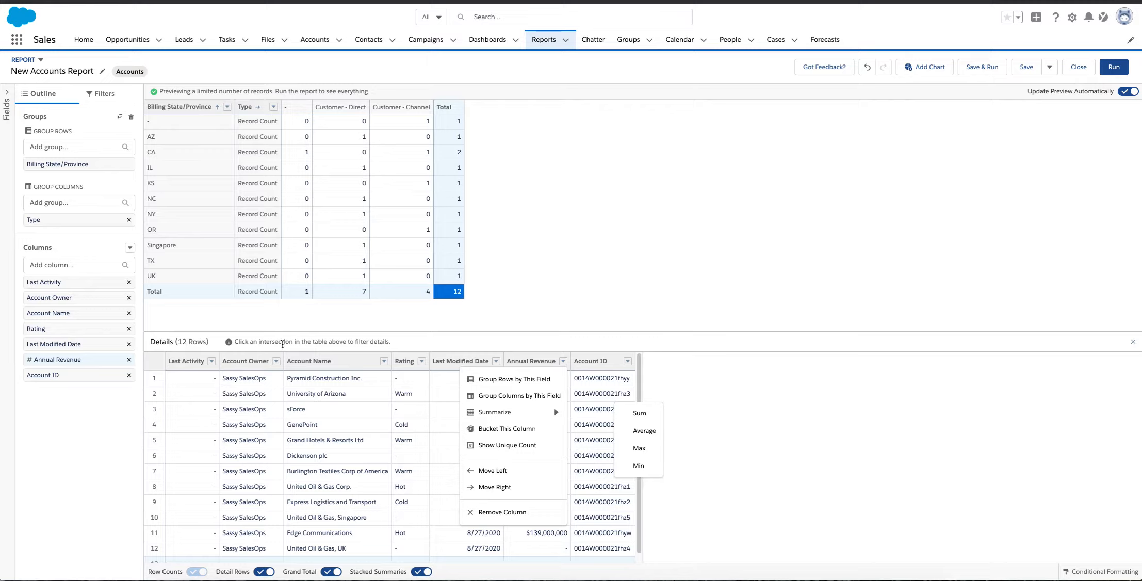
Run the report, hide its detail rows and grand total, and show both again.
left_click(1111, 71)
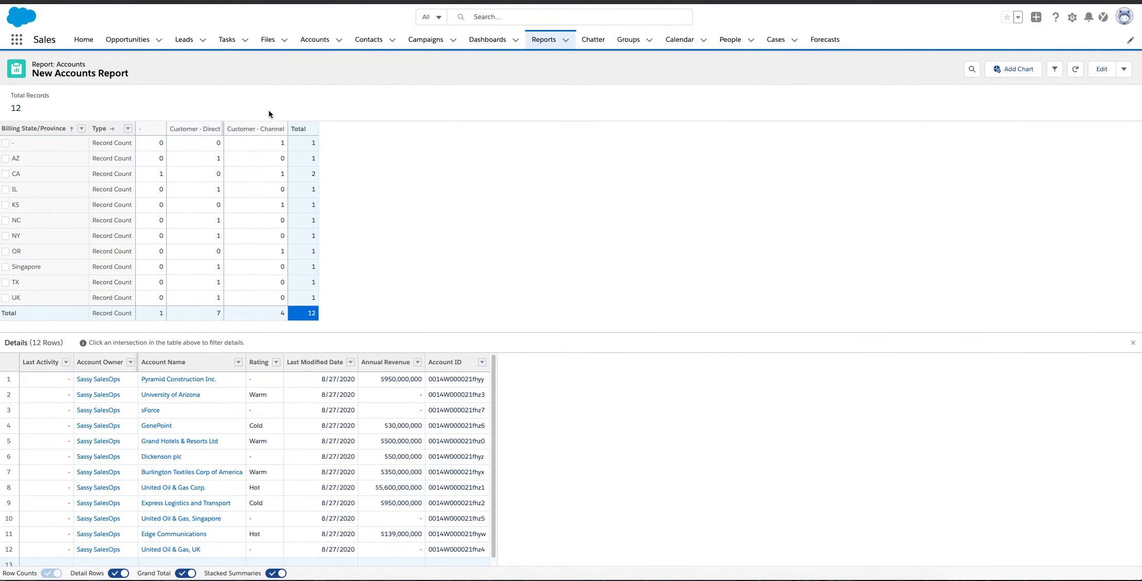
scroll(200, 450, "down", 1)
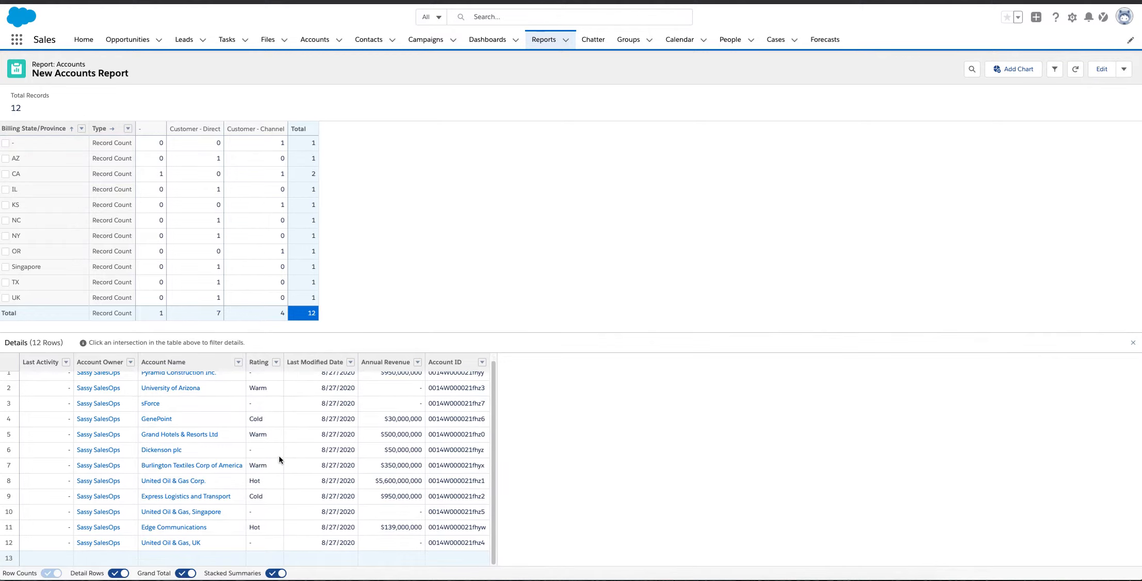
left_click(119, 573)
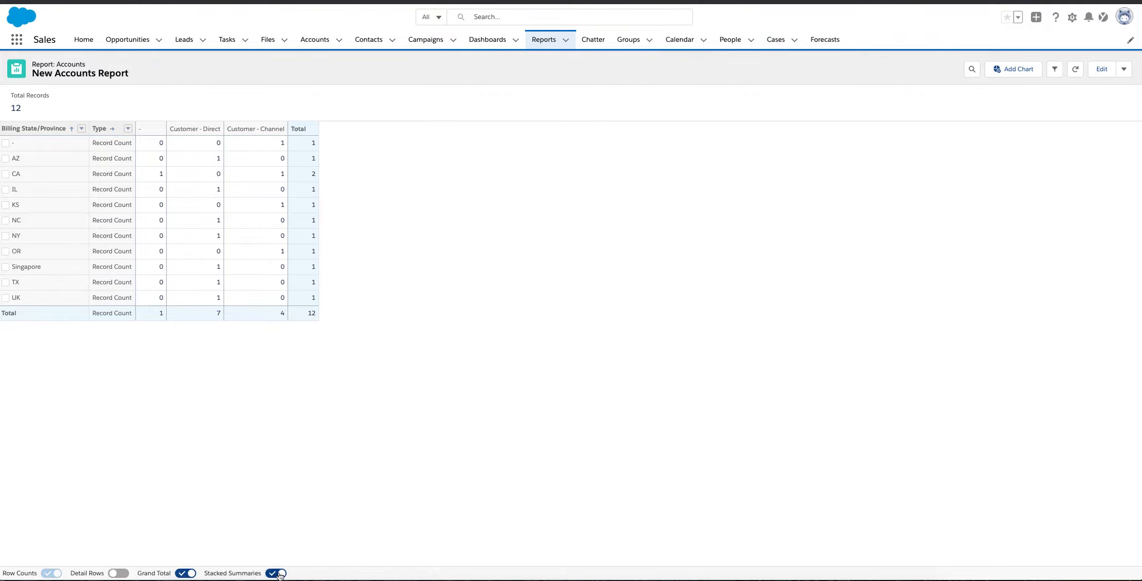
left_click(185, 574)
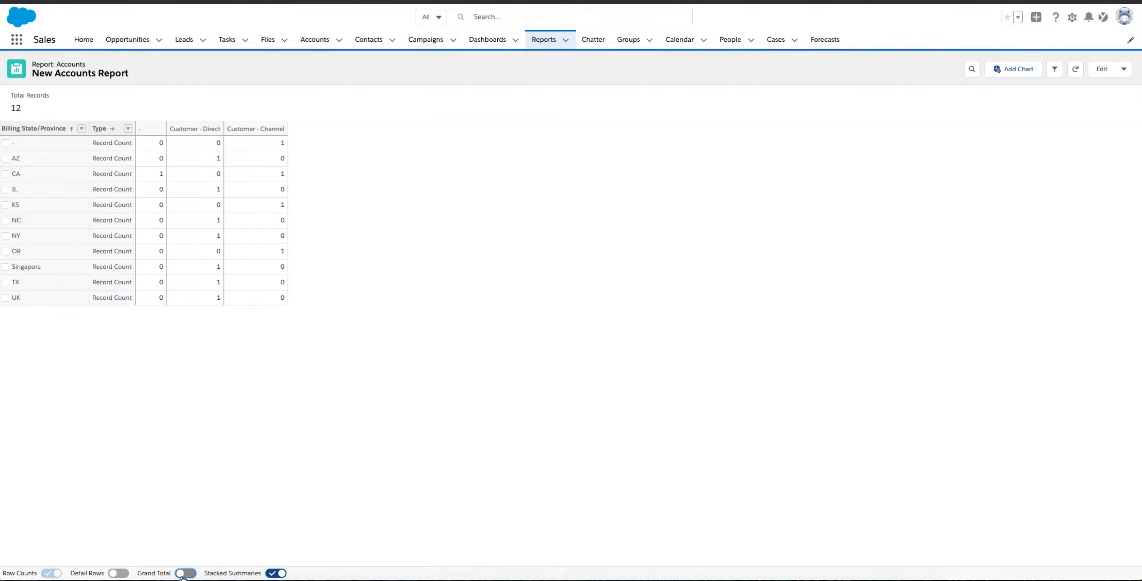
left_click(184, 573)
left_click(114, 575)
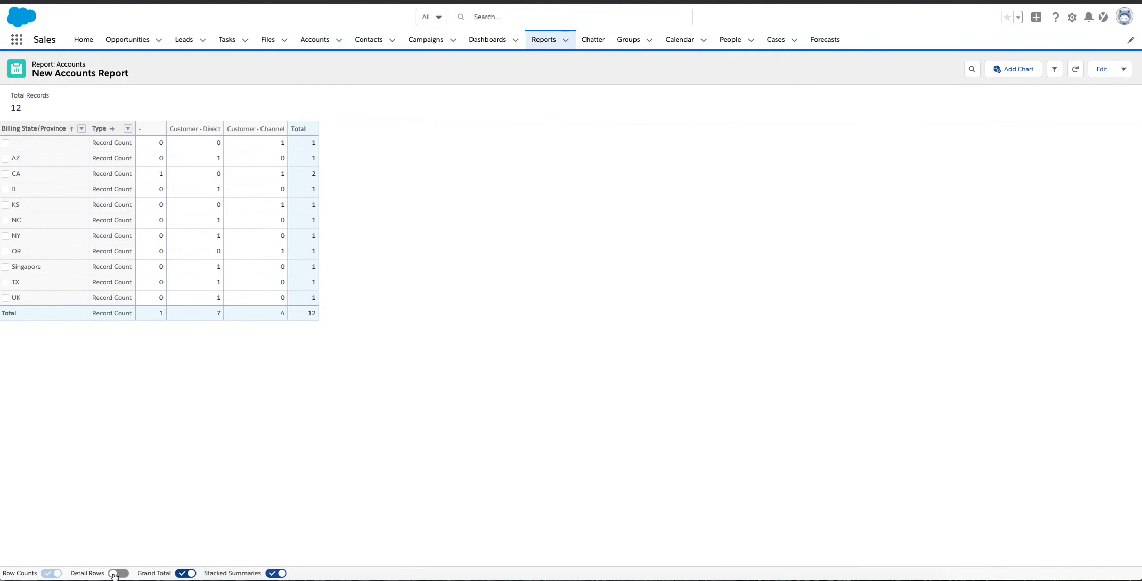
Return to editing the report, remove the Type column grouping, and run the report again.
left_click(1102, 69)
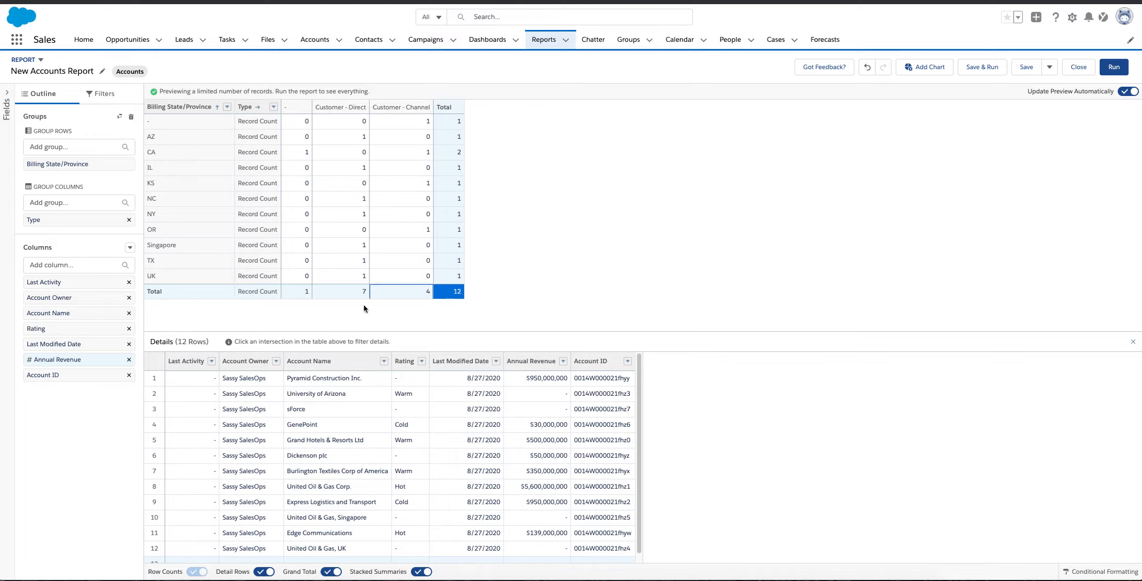
left_click(130, 220)
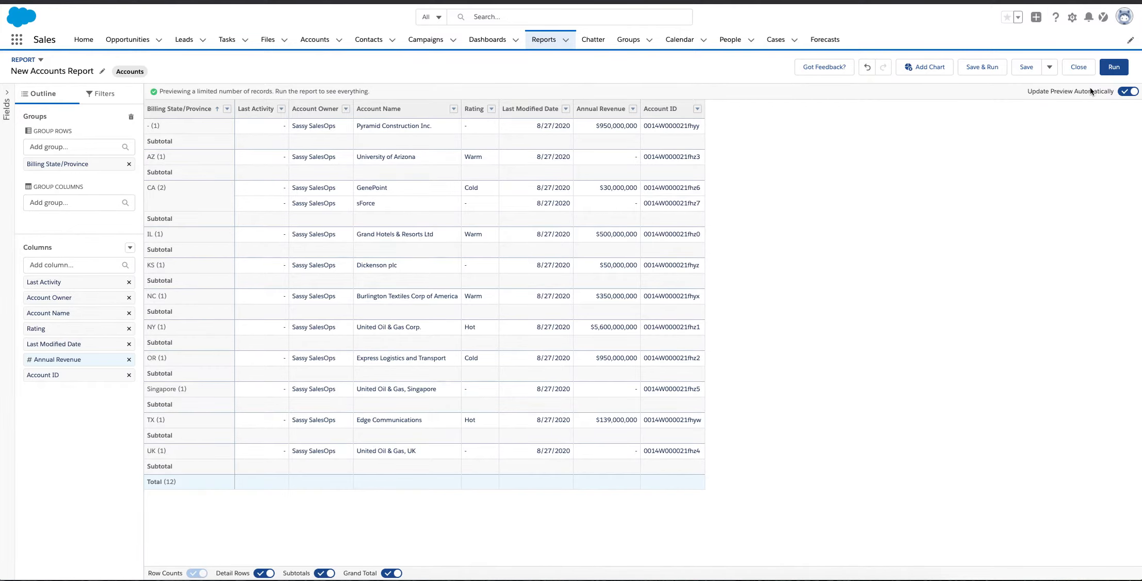
left_click(1114, 67)
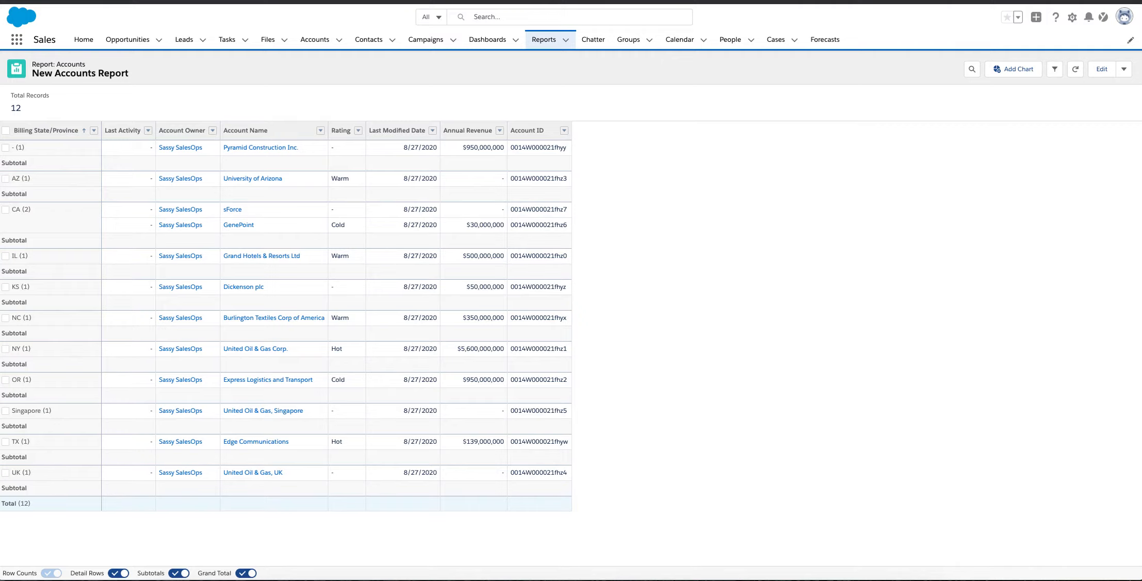
Reopen the report for editing and add a donut chart of Record Count sliced by Billing State/Province with percentages shown.
left_click(1101, 69)
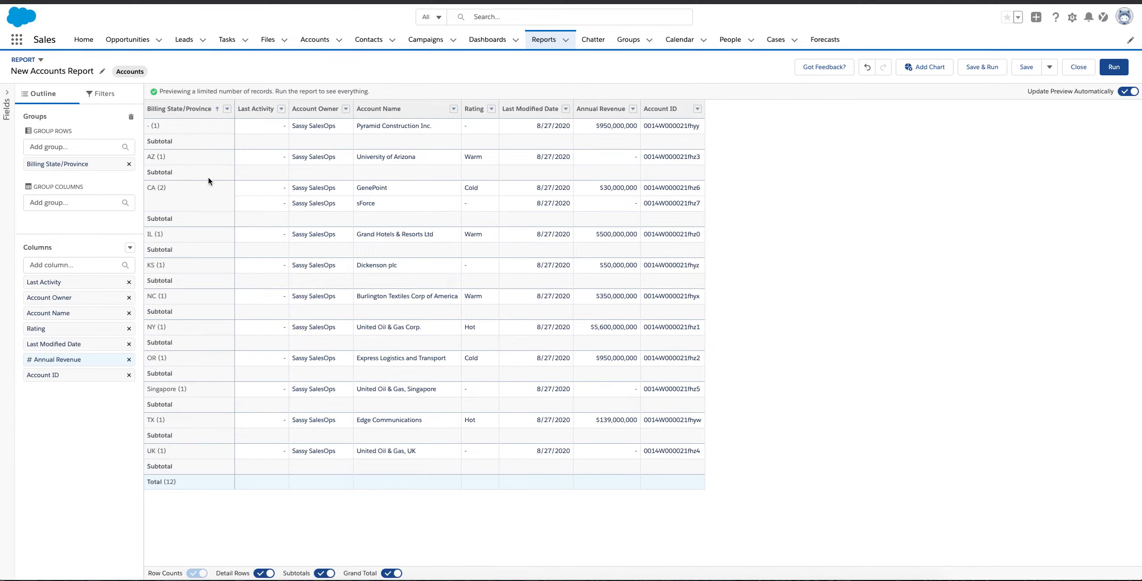
left_click(925, 70)
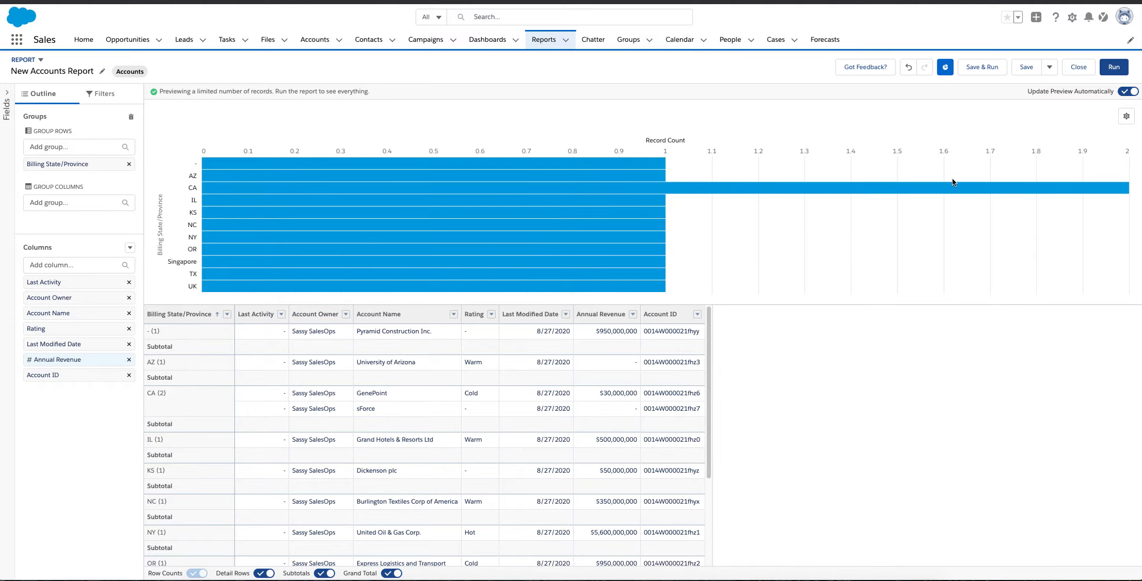
left_click(1124, 117)
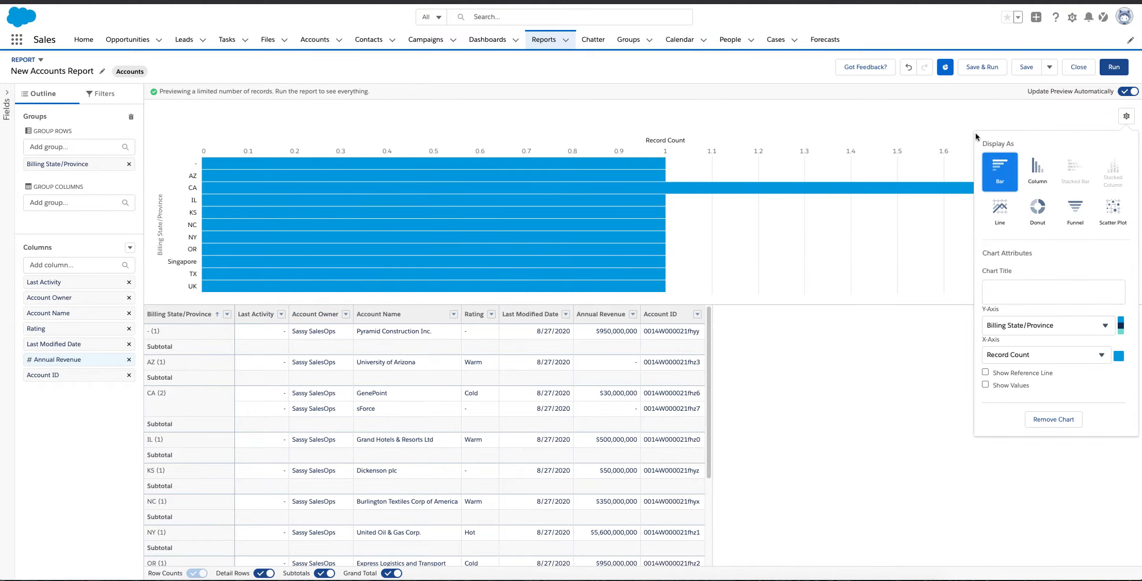
left_click(1037, 209)
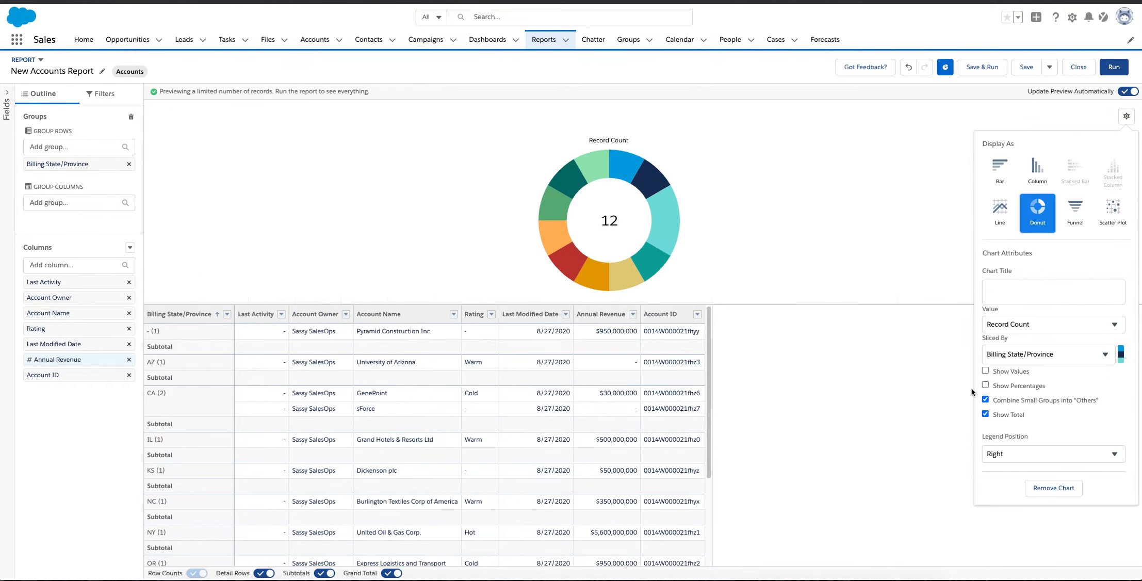
left_click(986, 386)
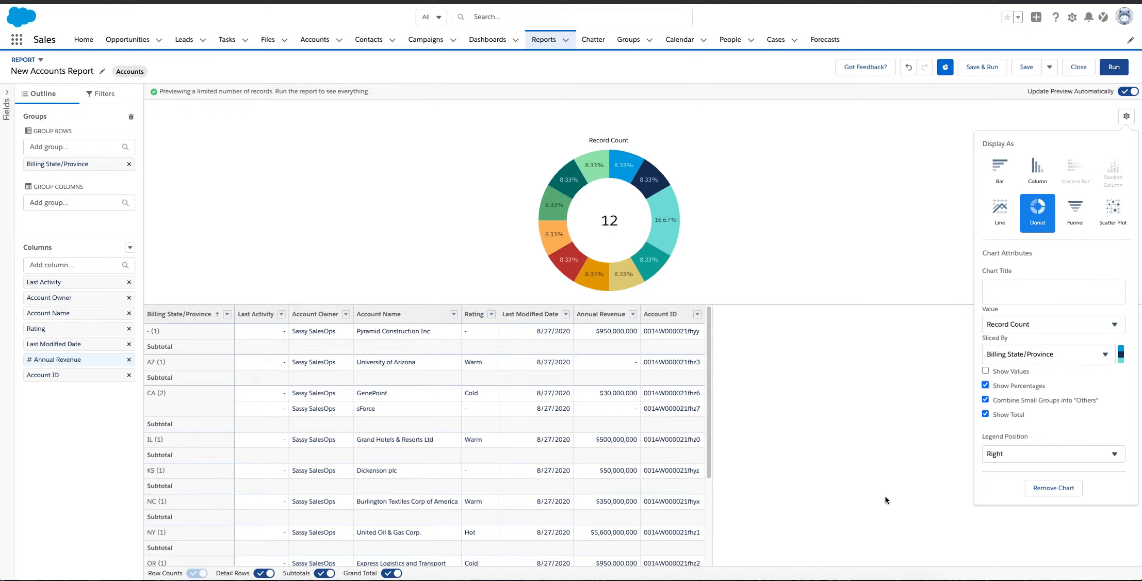
left_click(879, 436)
Run the report with its donut chart and check the chart's display settings.
left_click(1118, 68)
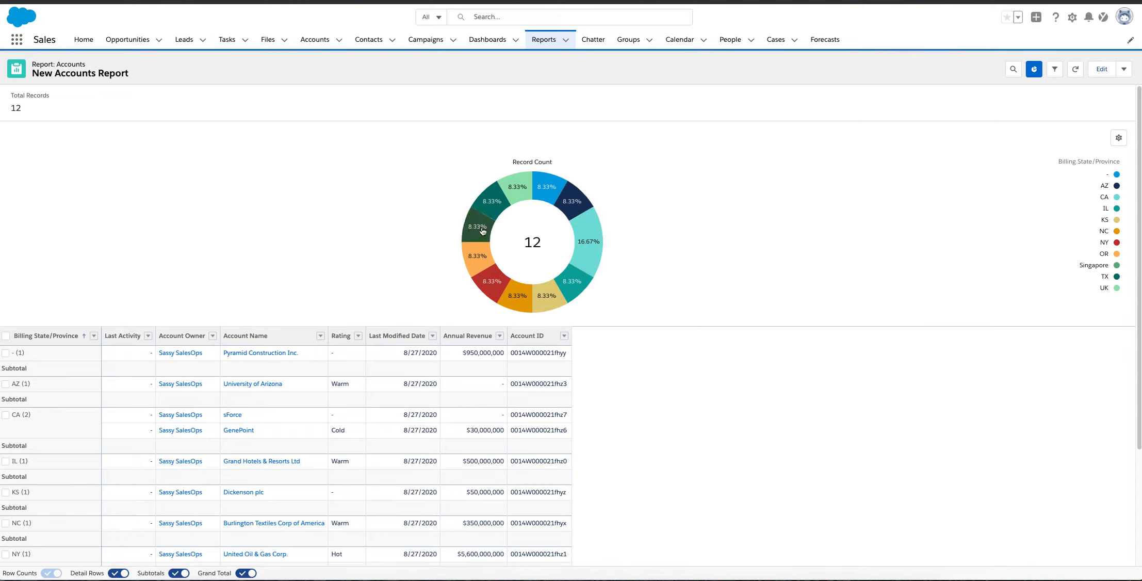
left_click(1119, 137)
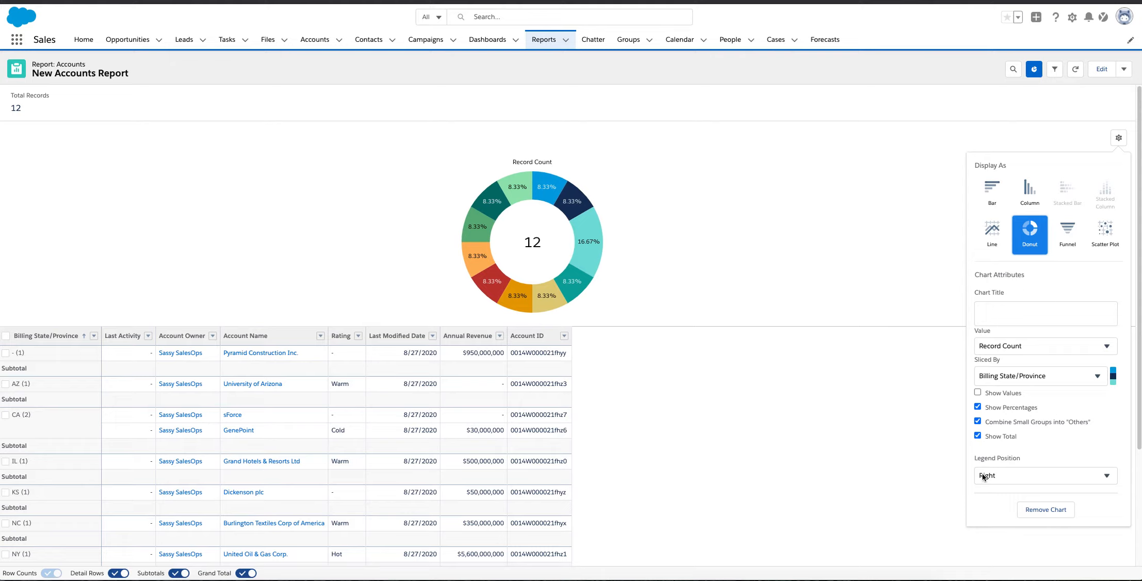
left_click(896, 150)
Start saving the report and enter Accounts by State as its name.
left_click(1123, 69)
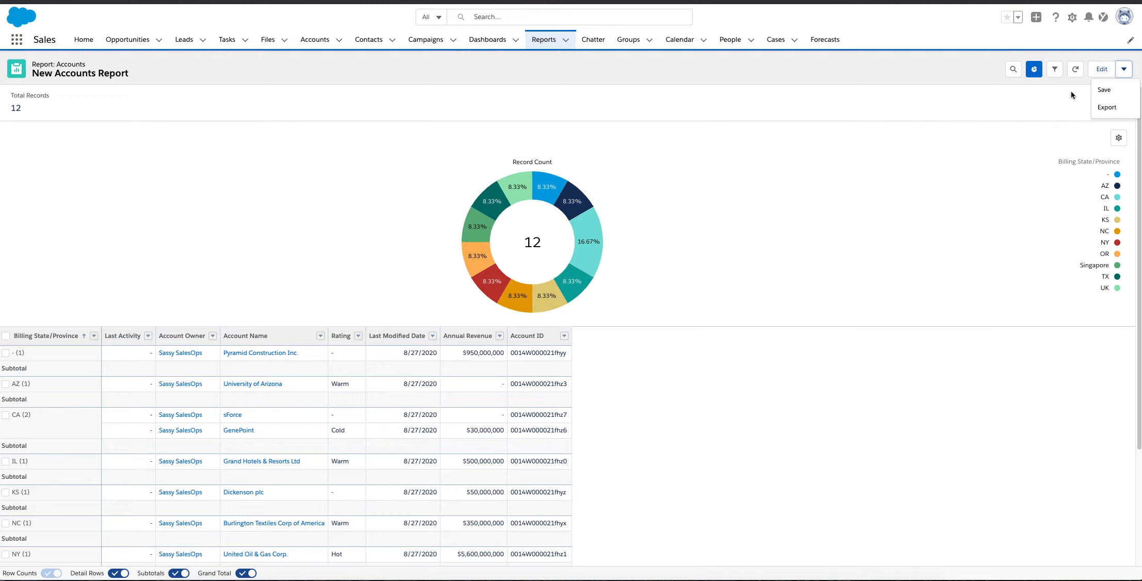
left_click(1105, 88)
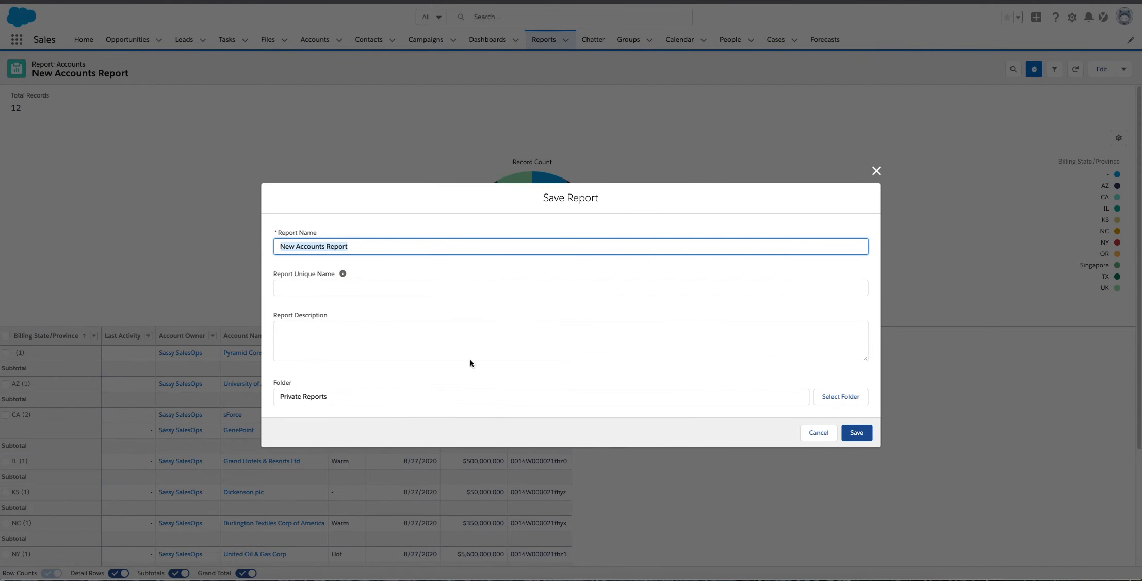
type("A")
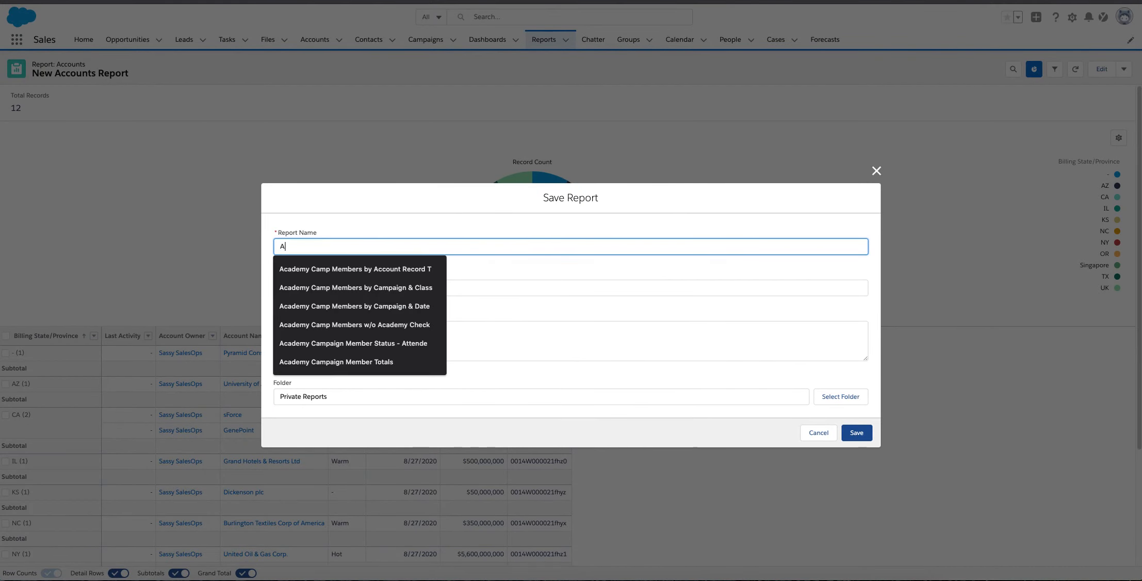
type("ccounts by State")
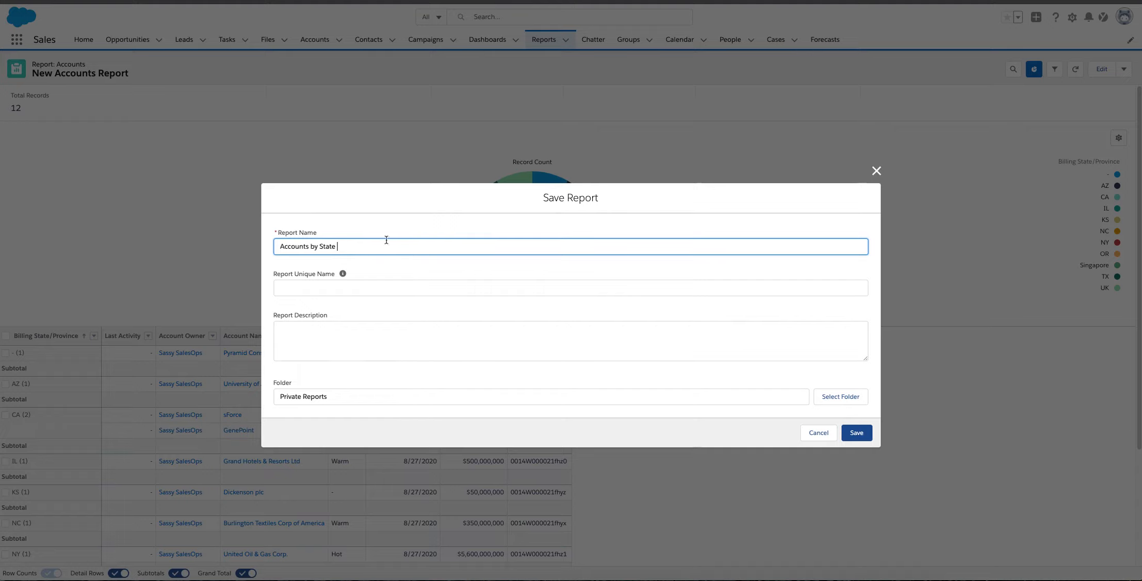
Browse the private, public and all-folders locations for saving the report, and cancel both the folder selection and the save.
left_click(839, 397)
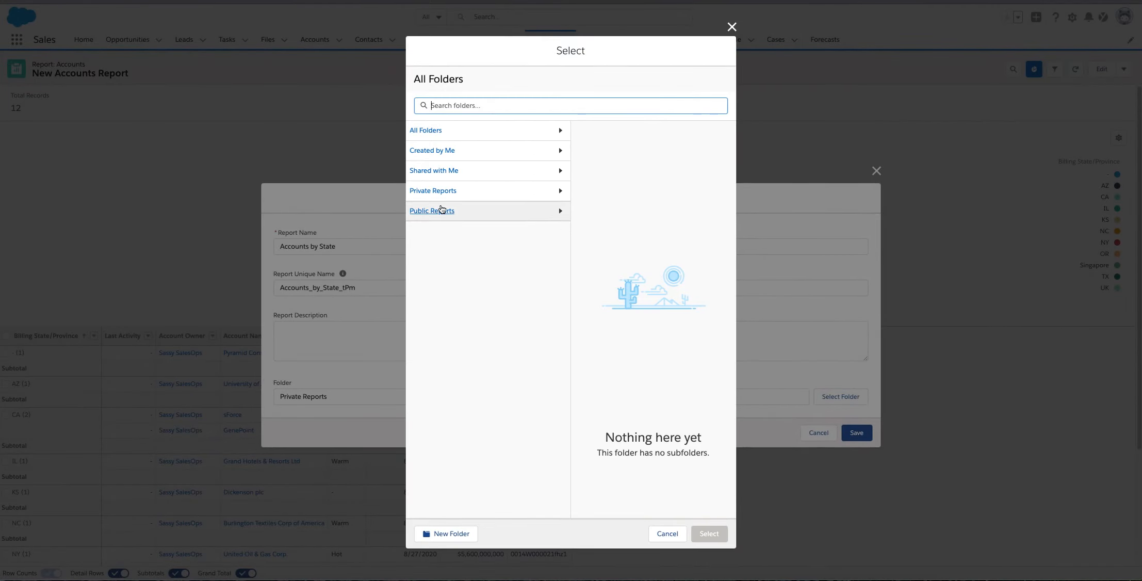
left_click(436, 131)
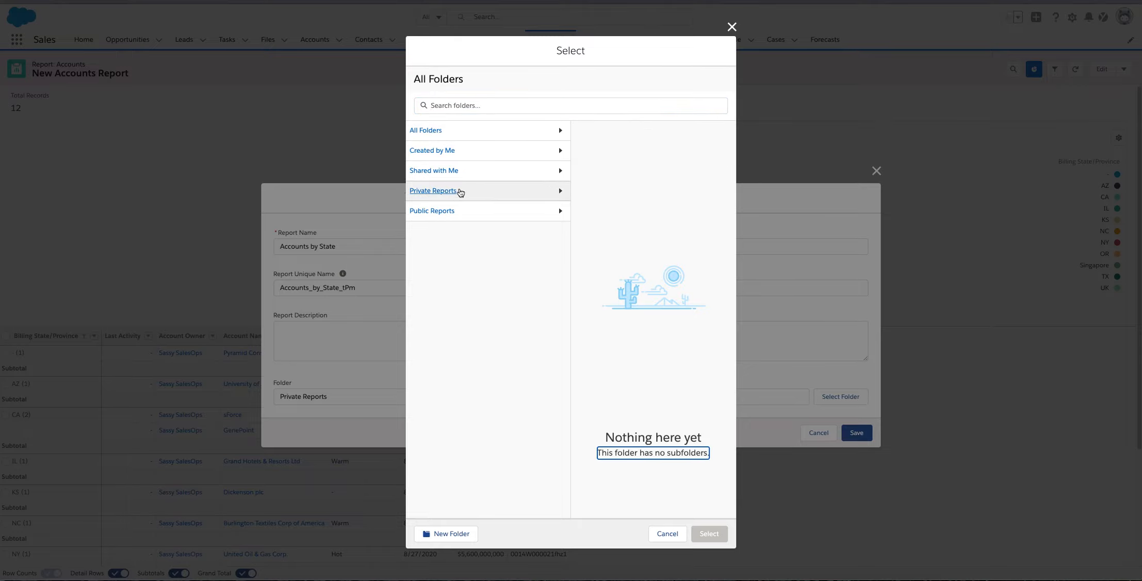
left_click(484, 192)
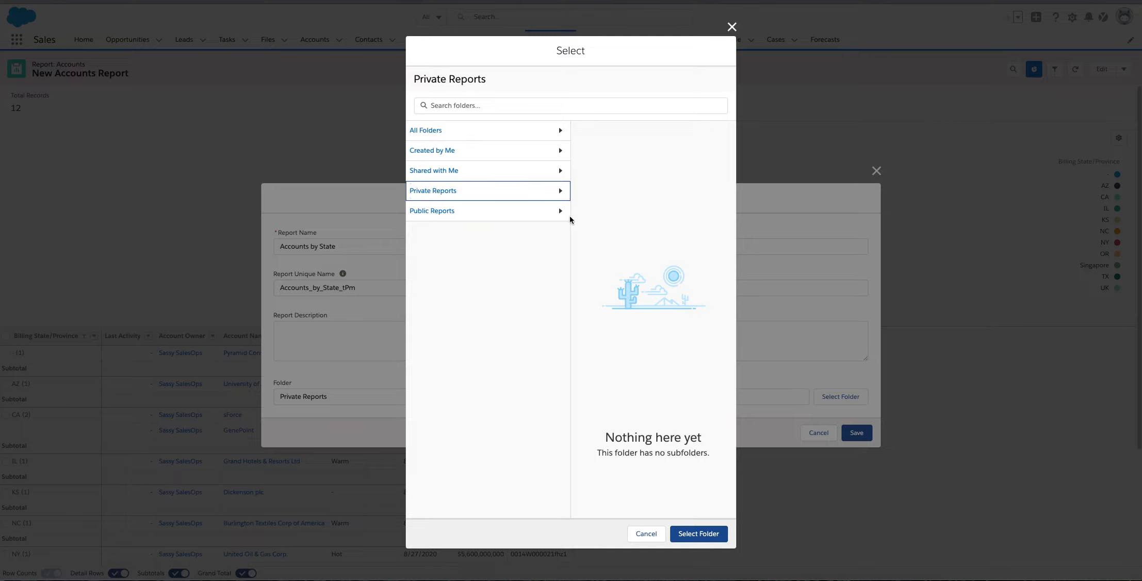
left_click(520, 212)
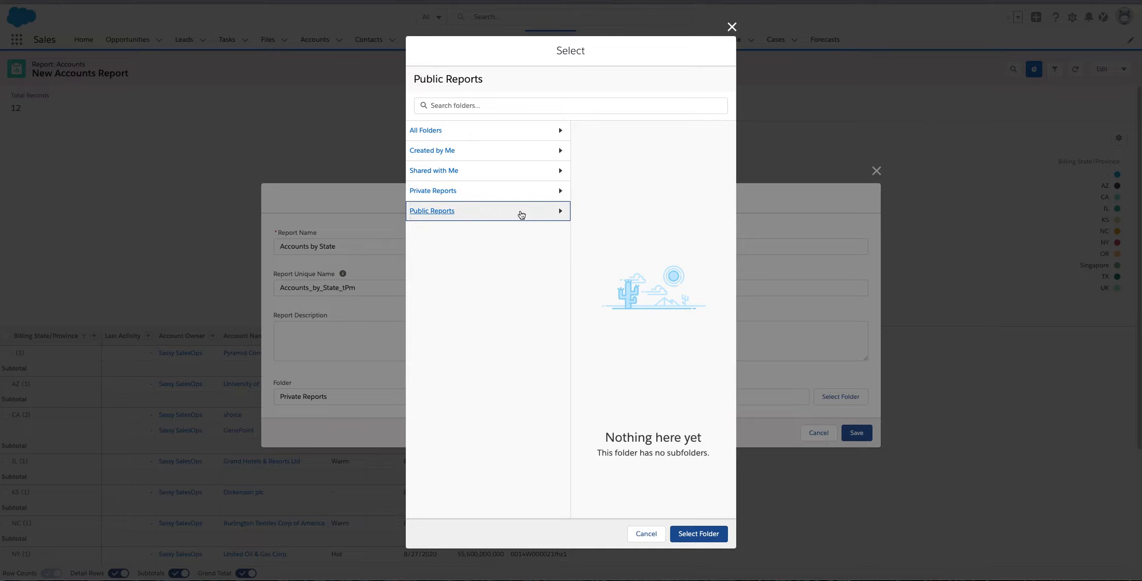
left_click(532, 134)
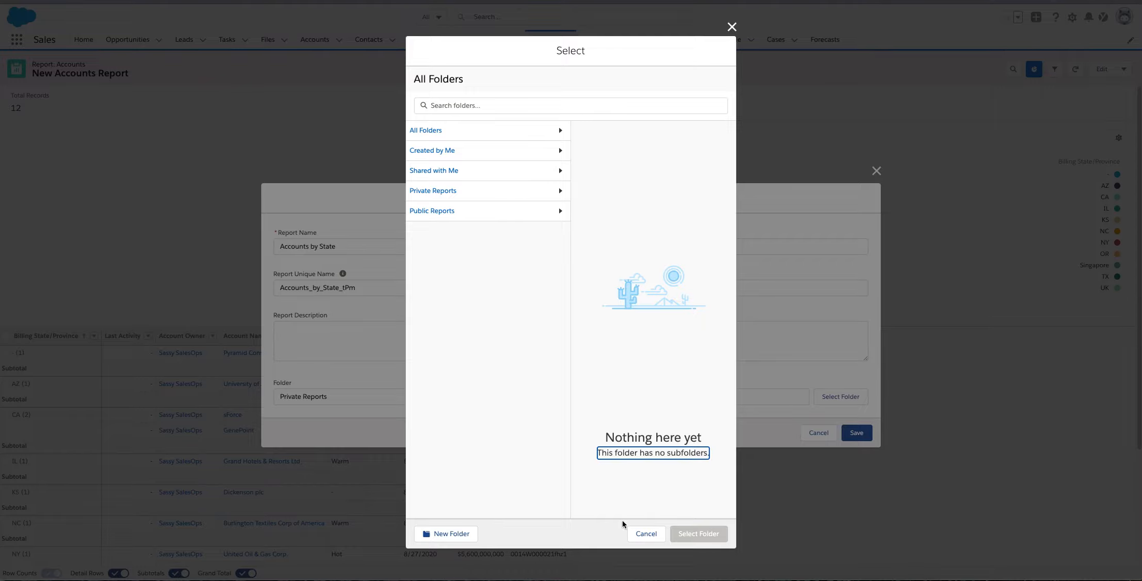
left_click(646, 533)
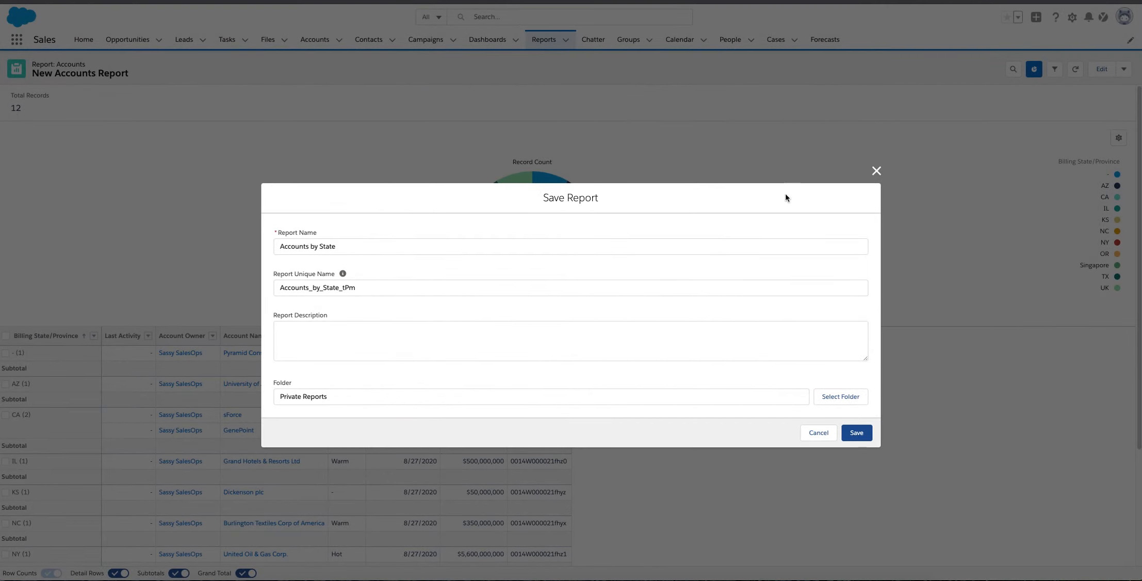
left_click(823, 434)
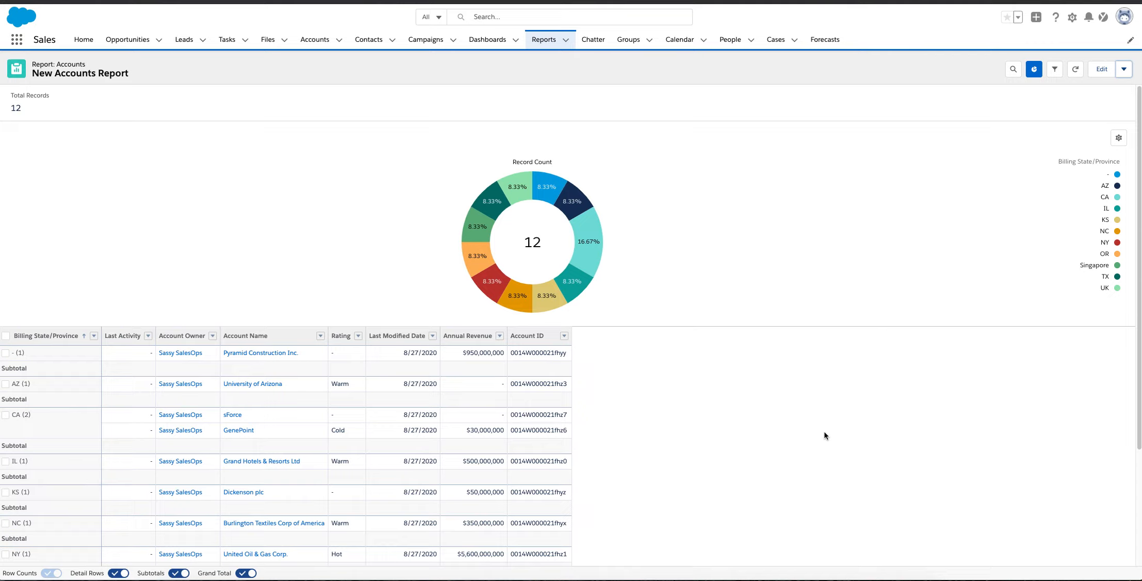